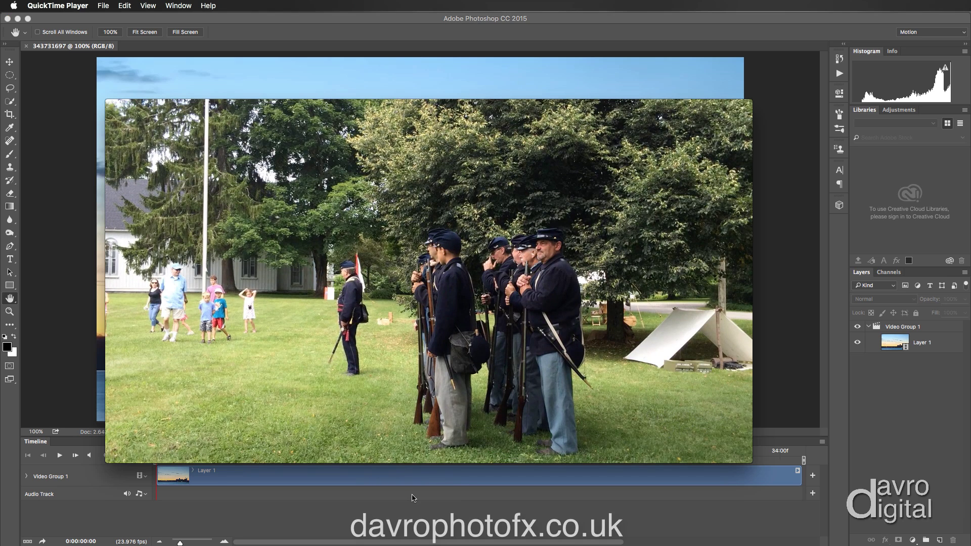
- Close the QuickTime preview and return to the Photoshop document with the sunset clip on its timeline
left_click(807, 376)
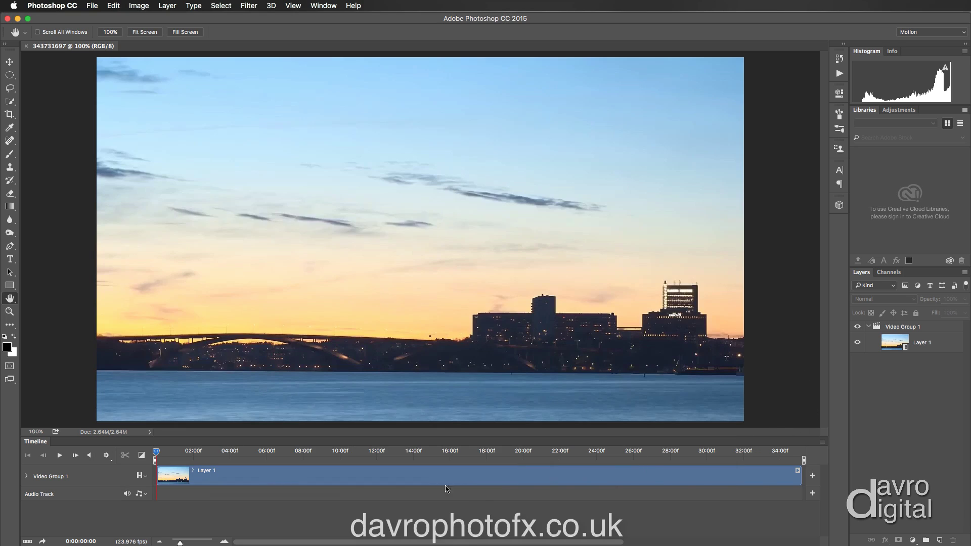
- Split the clip where the night street scene begins, delete the earlier Layer 1 part, and play Layer 1 copy
left_click_drag(156, 453, 585, 472)
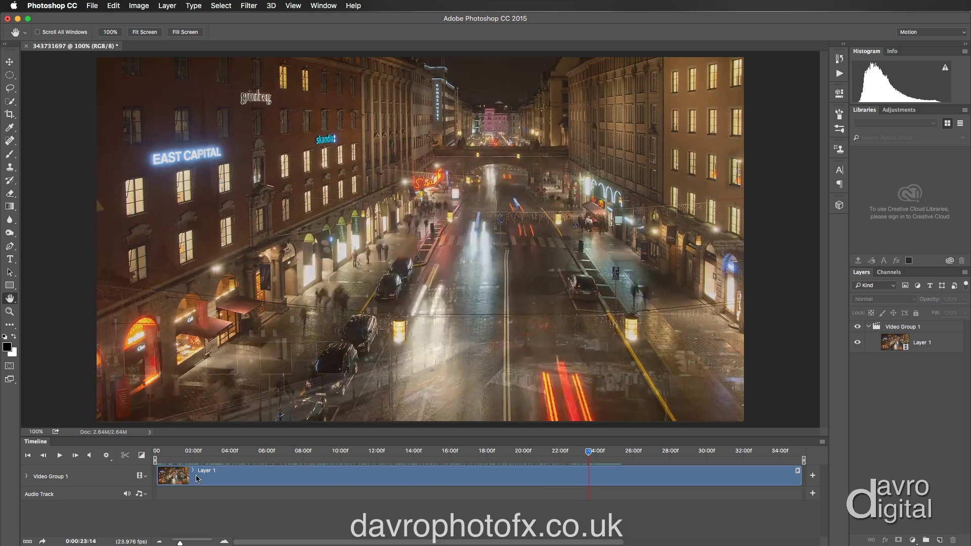
left_click(233, 480)
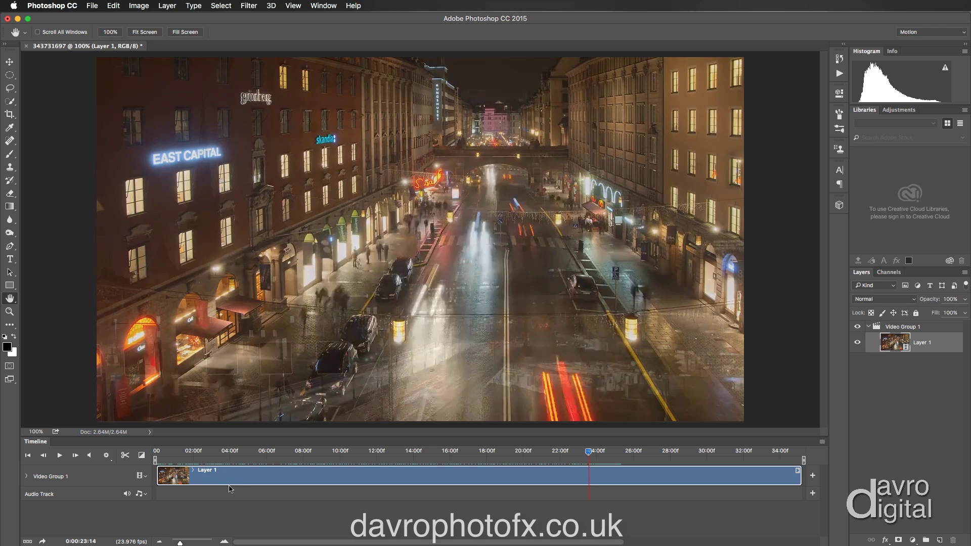
left_click(127, 458)
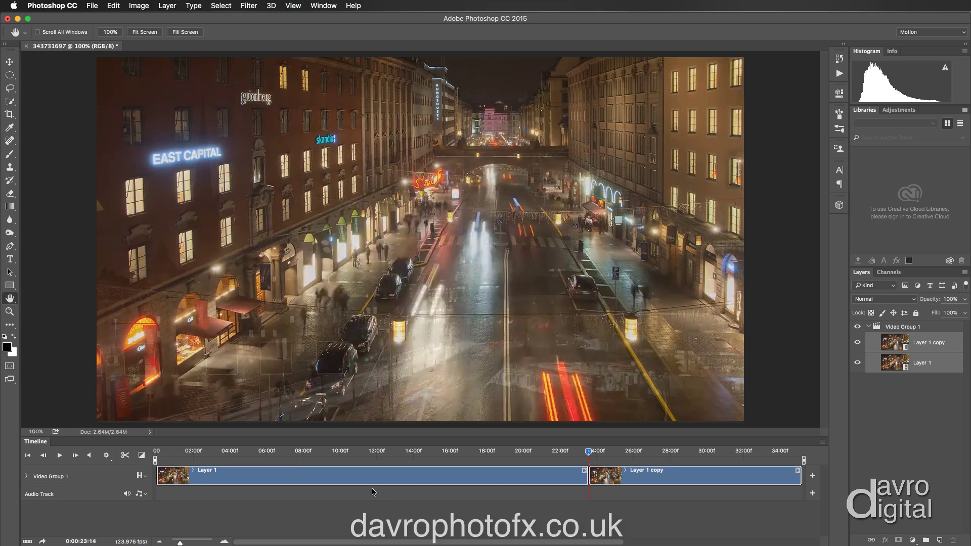
left_click(565, 479)
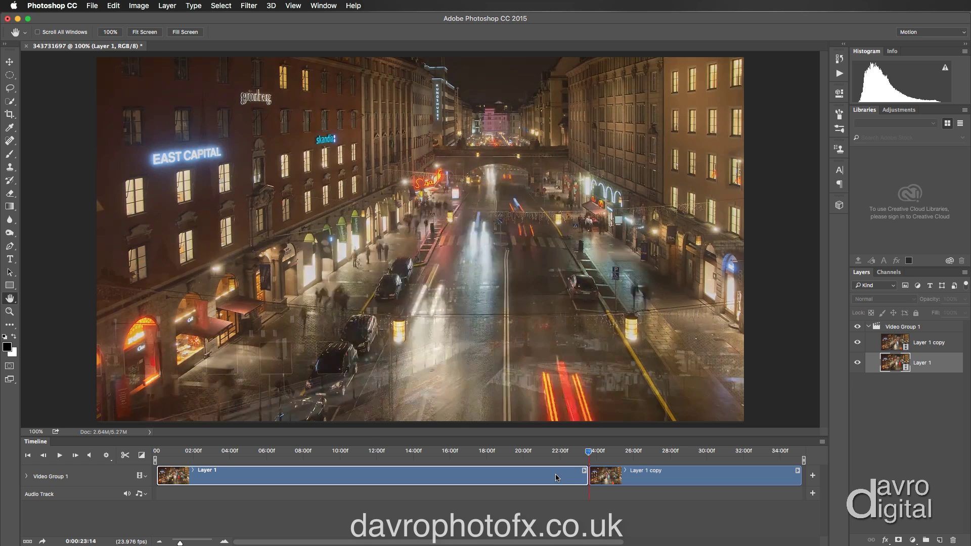
key("Delete")
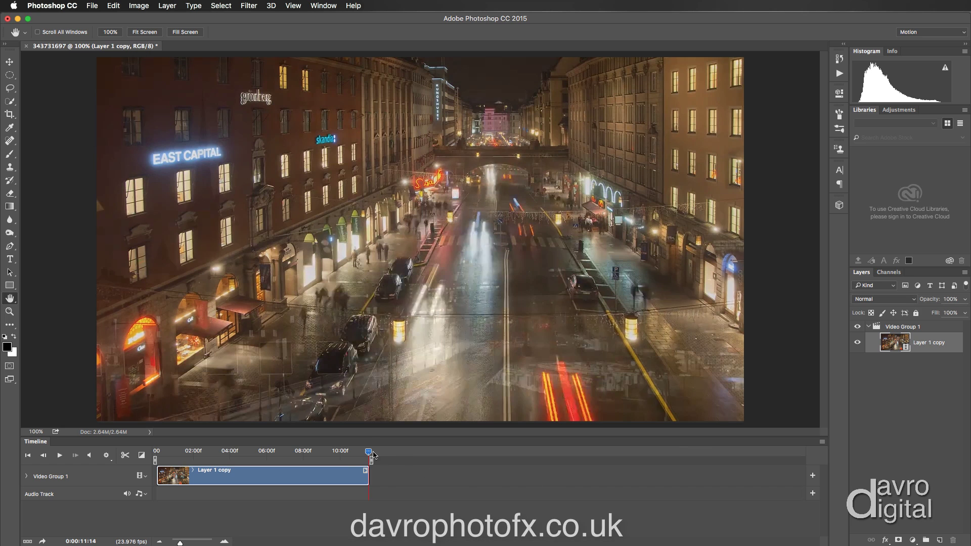
key("space")
- Trim 22 frames off Layer 1 copy's start so it opens on the night bridge scene
left_click_drag(157, 453, 171, 459)
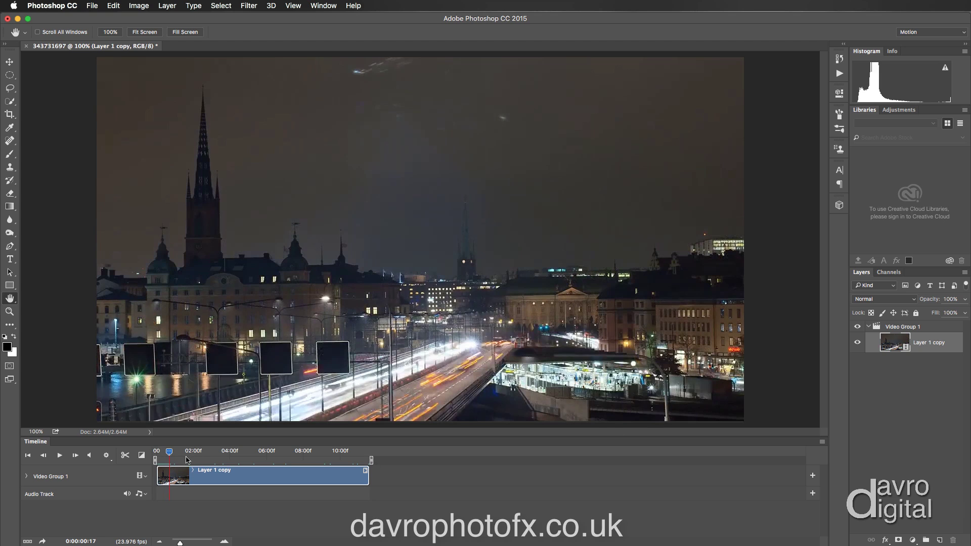
left_click_drag(170, 452, 173, 455)
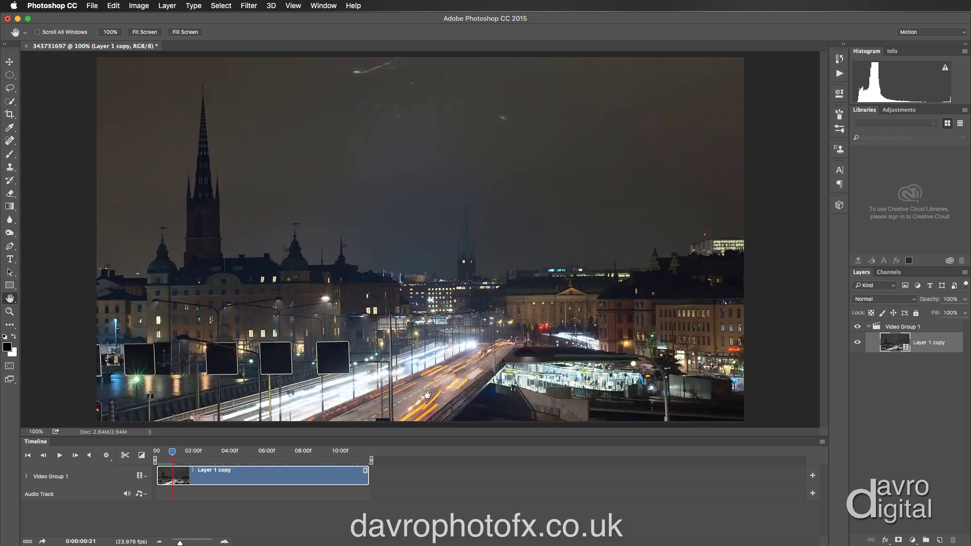
left_click_drag(172, 452, 174, 452)
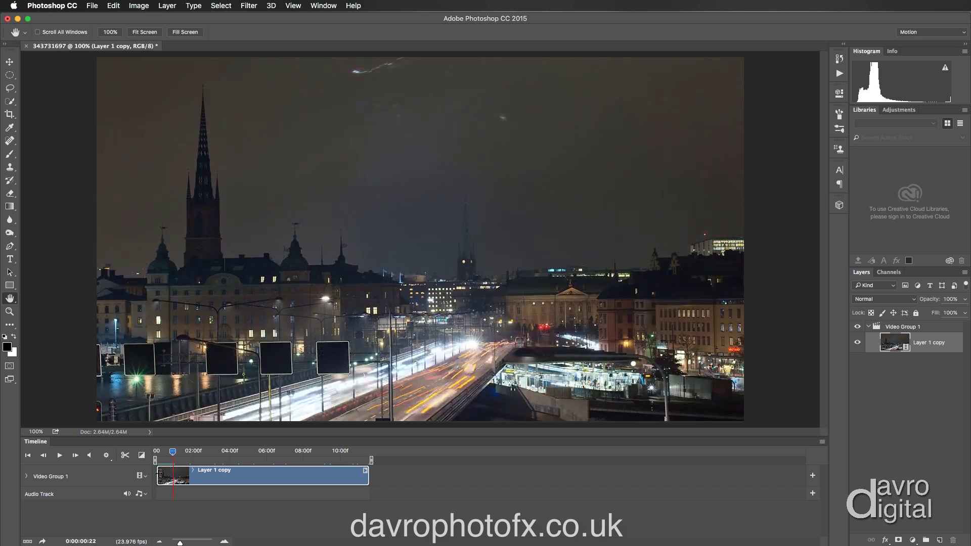
left_click_drag(159, 474, 150, 456)
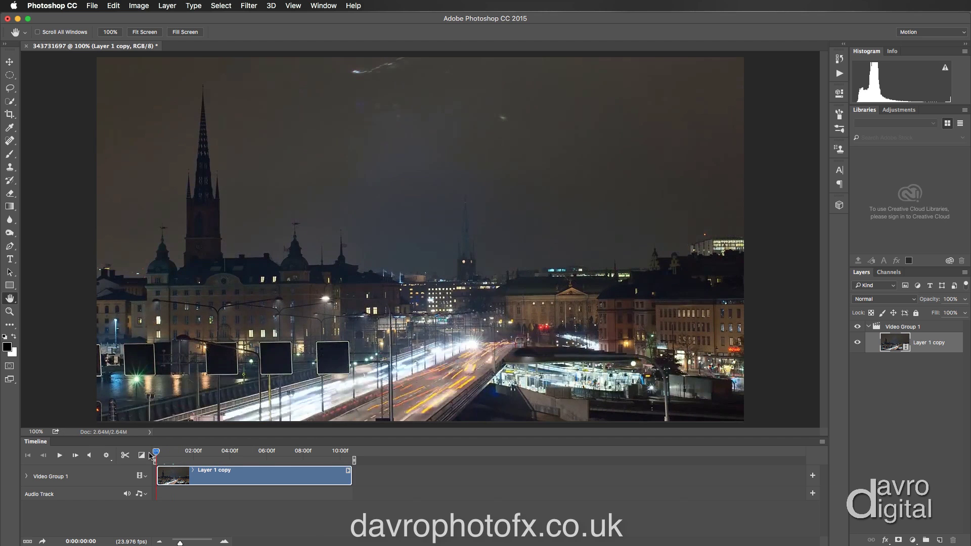
- Trim the clip's end back to about 05:23, leaving roughly 6 seconds of night footage
left_click_drag(156, 454, 216, 463)
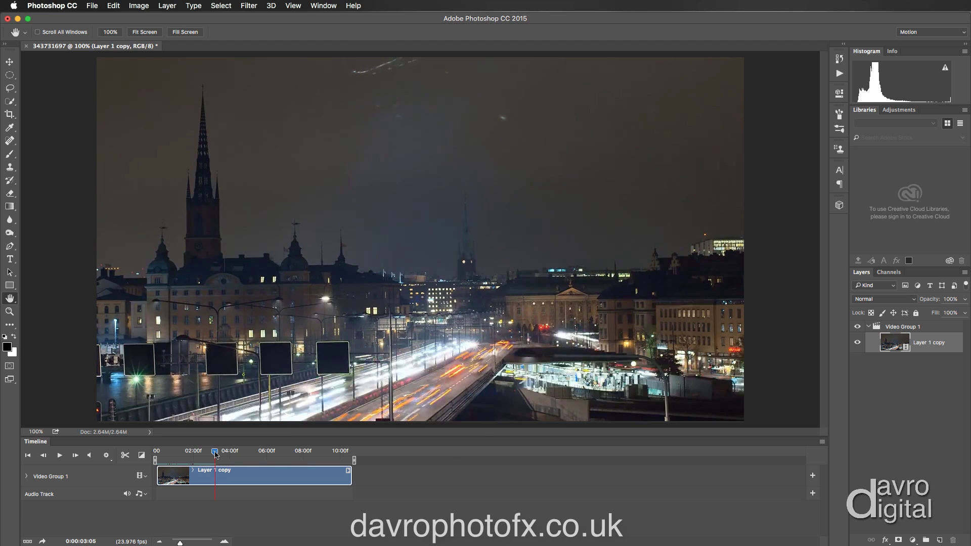
left_click_drag(215, 453, 266, 462)
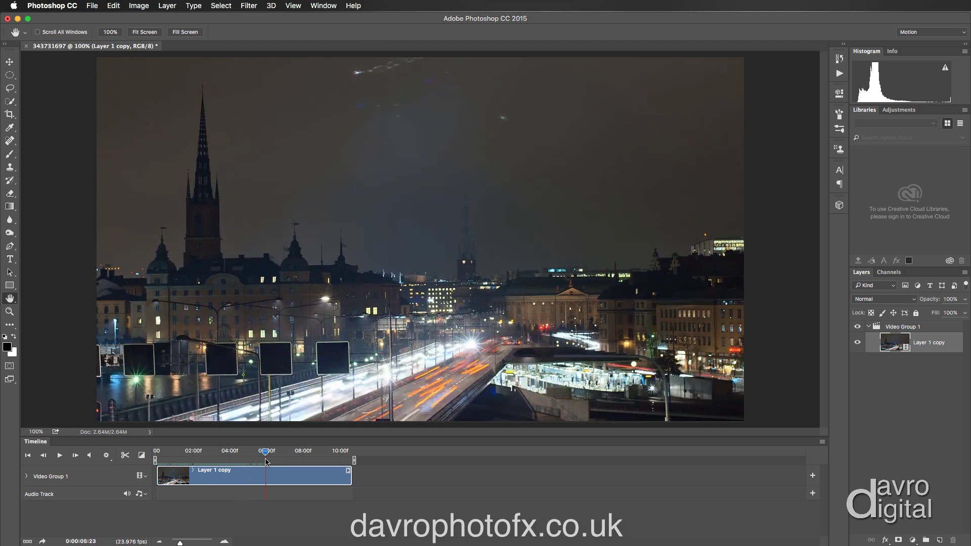
left_click_drag(266, 461, 267, 462)
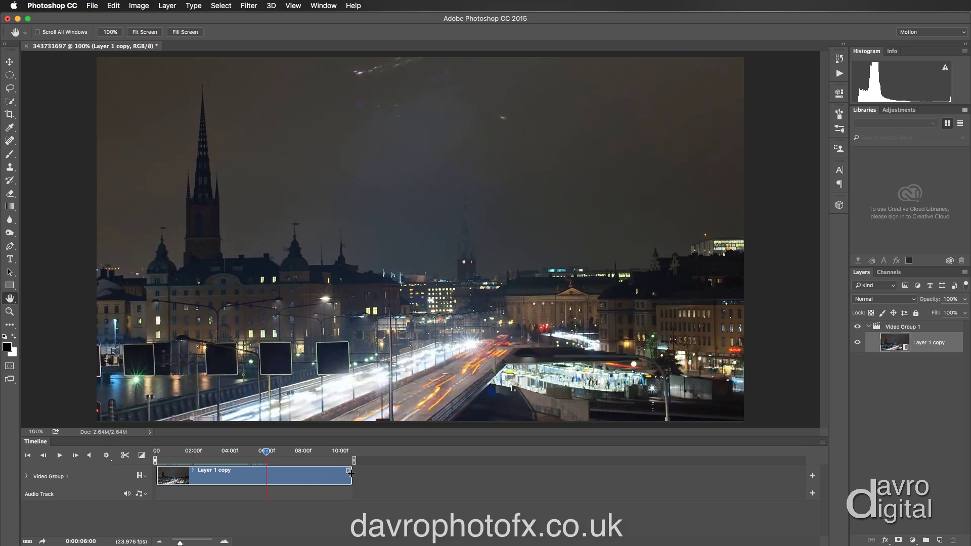
left_click_drag(351, 472, 269, 476)
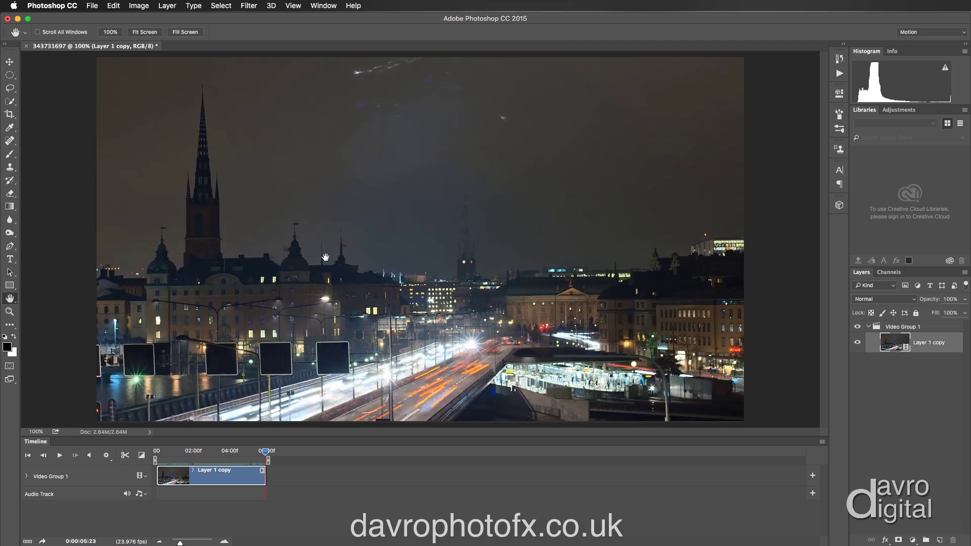
- Duplicate Layer 1 copy as a new layer named 'Still'
left_click(162, 6)
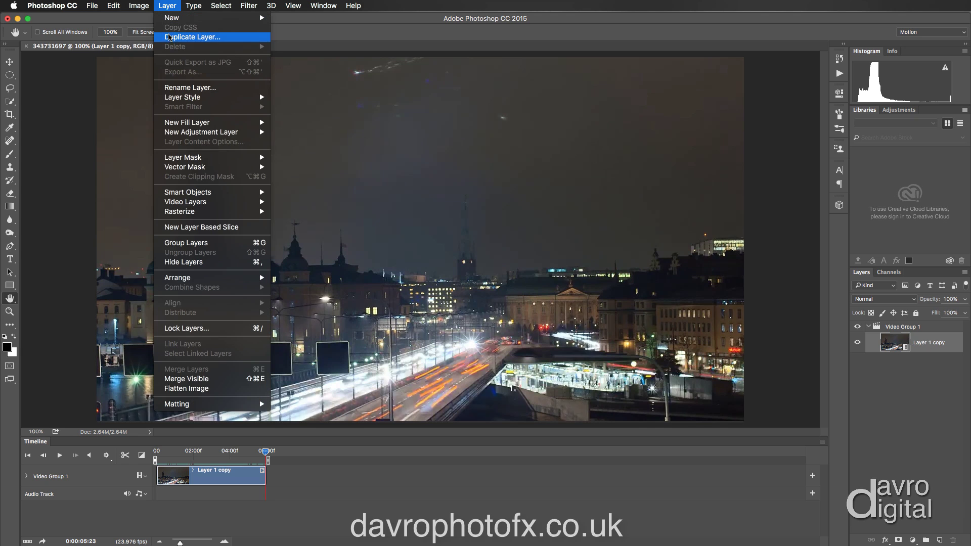
left_click(172, 38)
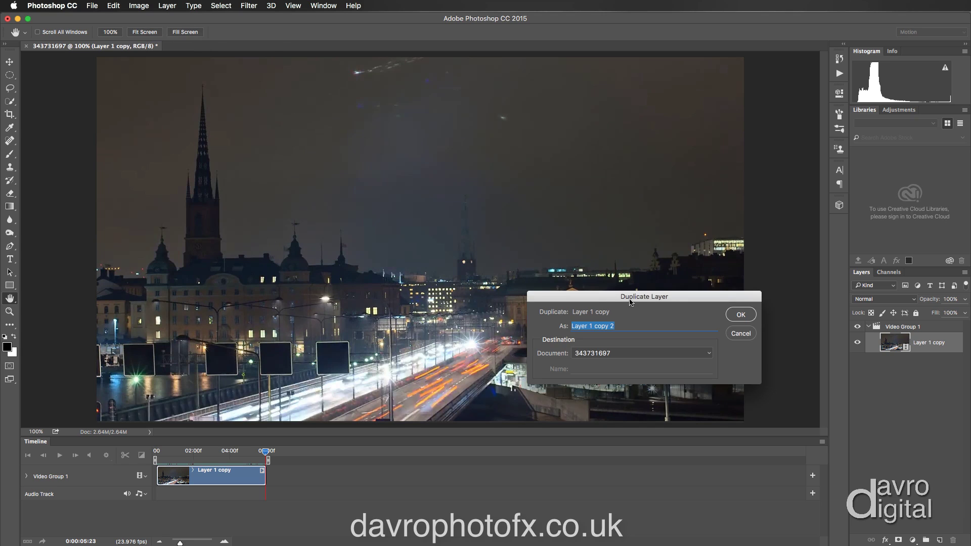
type("Still")
left_click(739, 315)
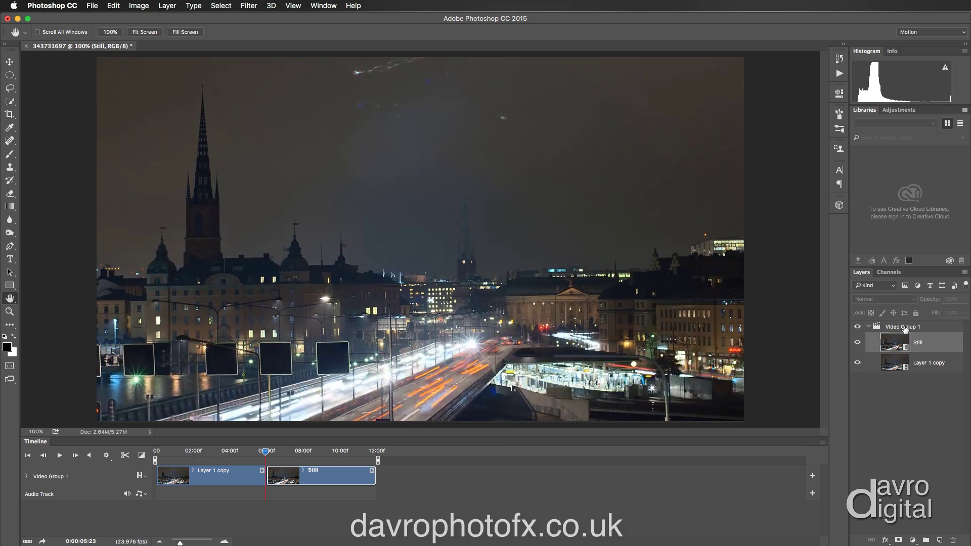
- Move Still above Video Group 1 and align its clip with the timeline start
left_click_drag(930, 345, 920, 321)
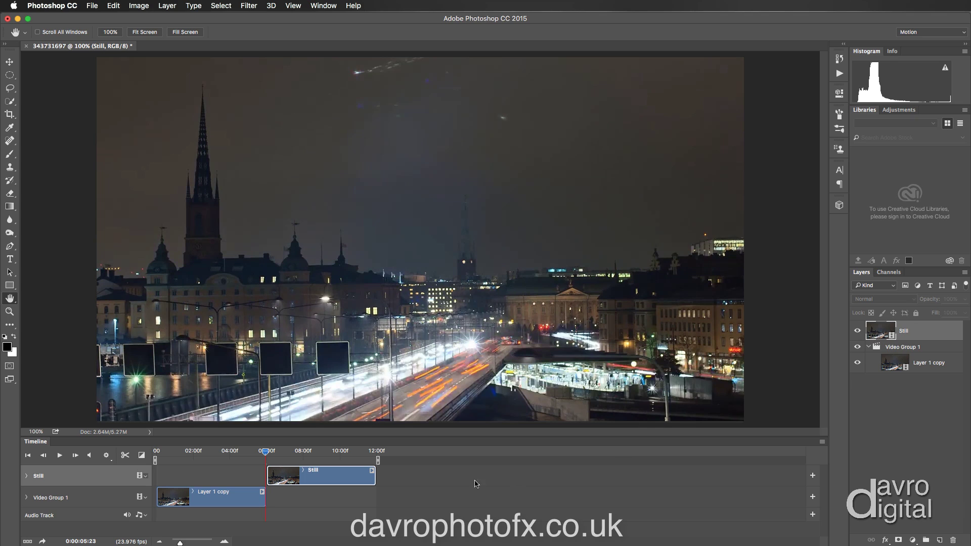
left_click_drag(343, 474, 240, 478)
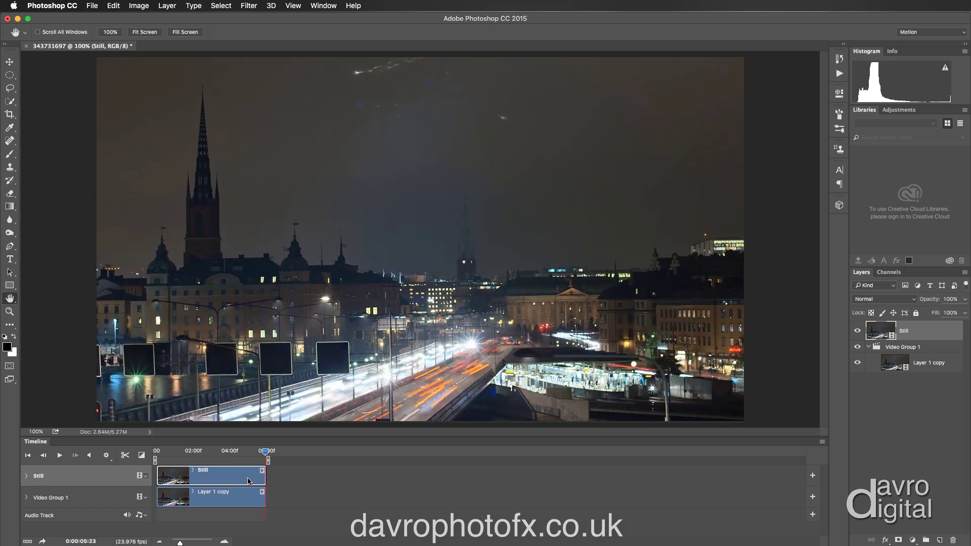
right_click(903, 329)
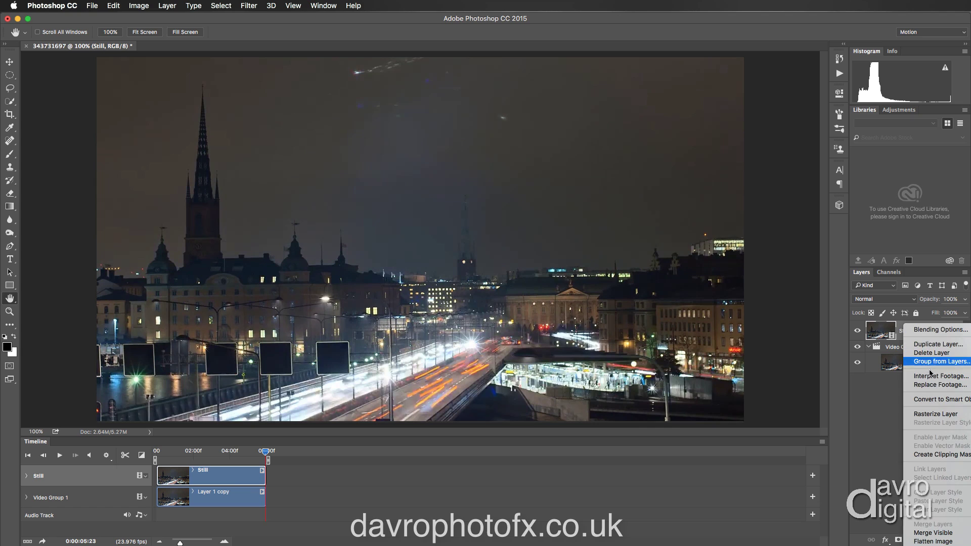
- Rasterize the Still layer and move the playhead back to about 0:00:01:17
left_click(161, 8)
left_click(162, 8)
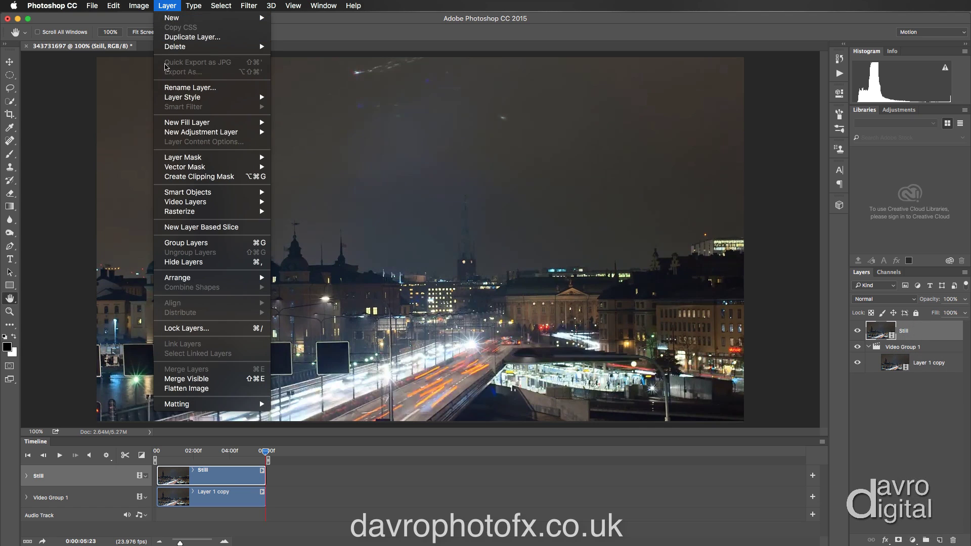
mouse_move(232, 209)
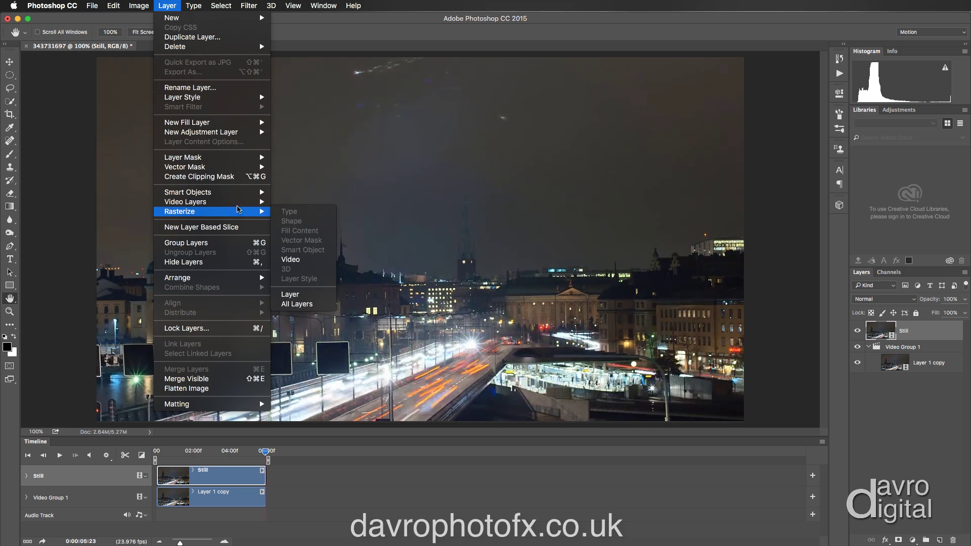
left_click(296, 259)
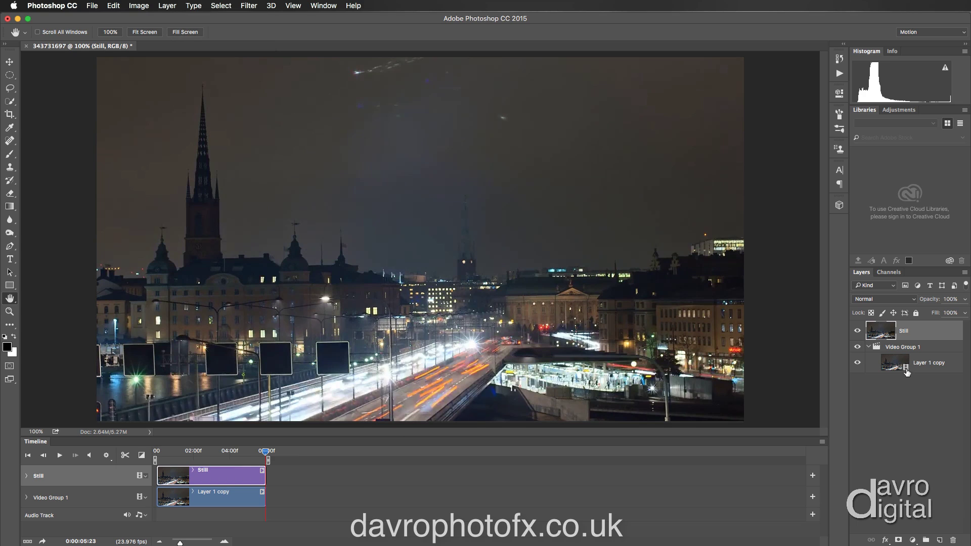
left_click_drag(264, 454, 193, 460)
- Add a mask to Still and paint black over the lit platform with a 50 px brush
left_click(898, 540)
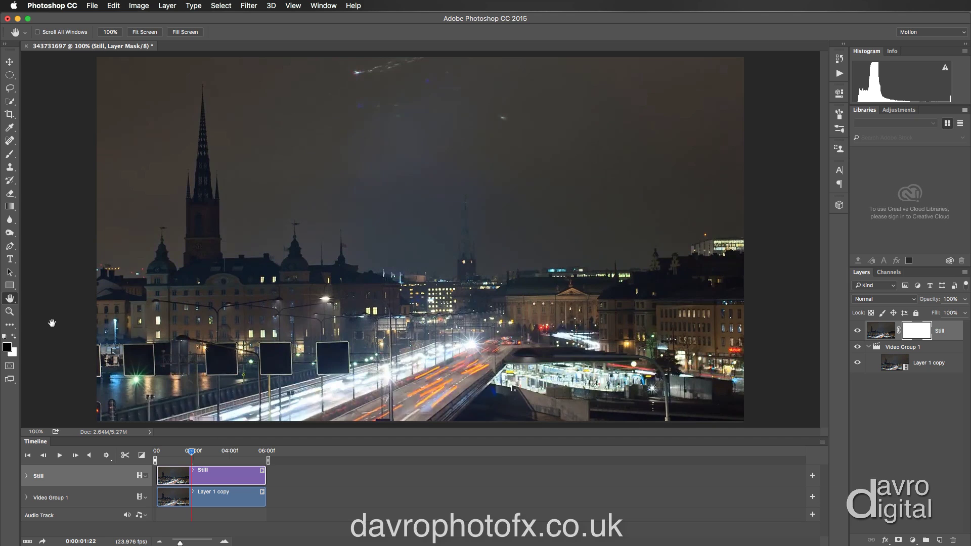
key("b")
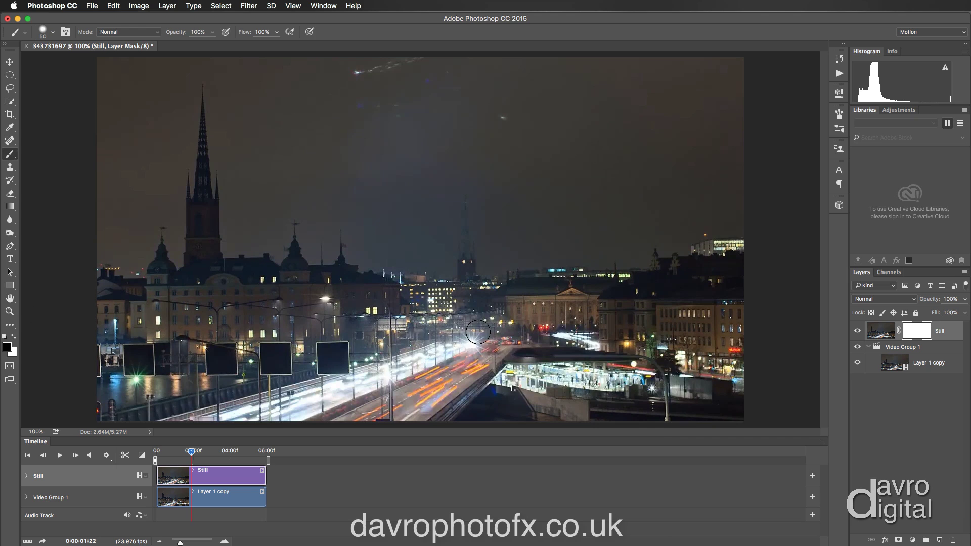
right_click(480, 332)
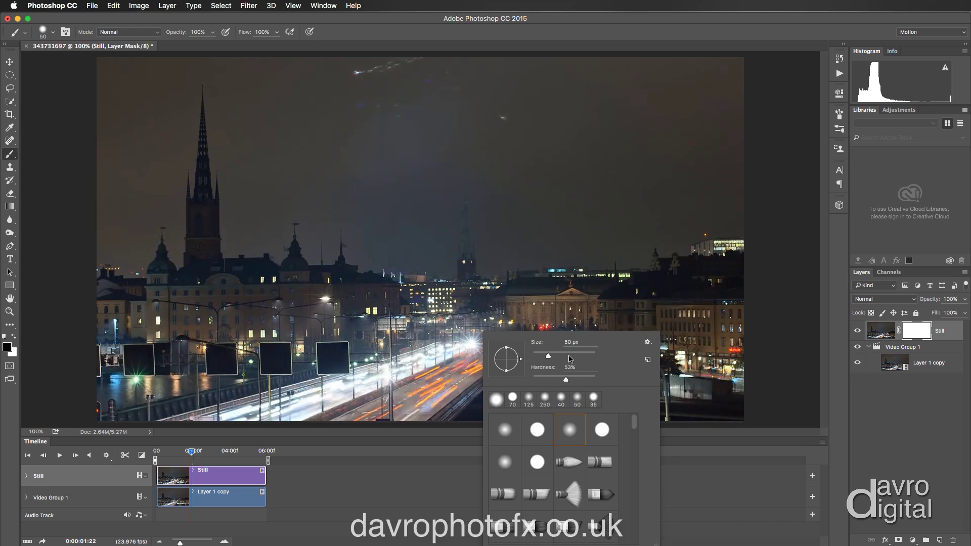
key("Return")
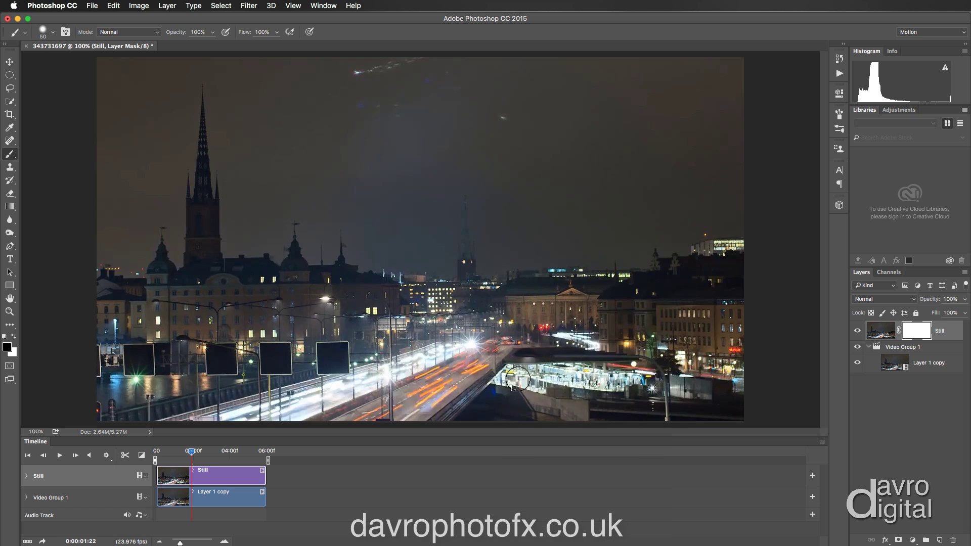
mouse_move(512, 379)
left_mouse_down()
mouse_move(695, 374)
mouse_move(729, 381)
mouse_move(734, 395)
mouse_move(520, 378)
left_mouse_up()
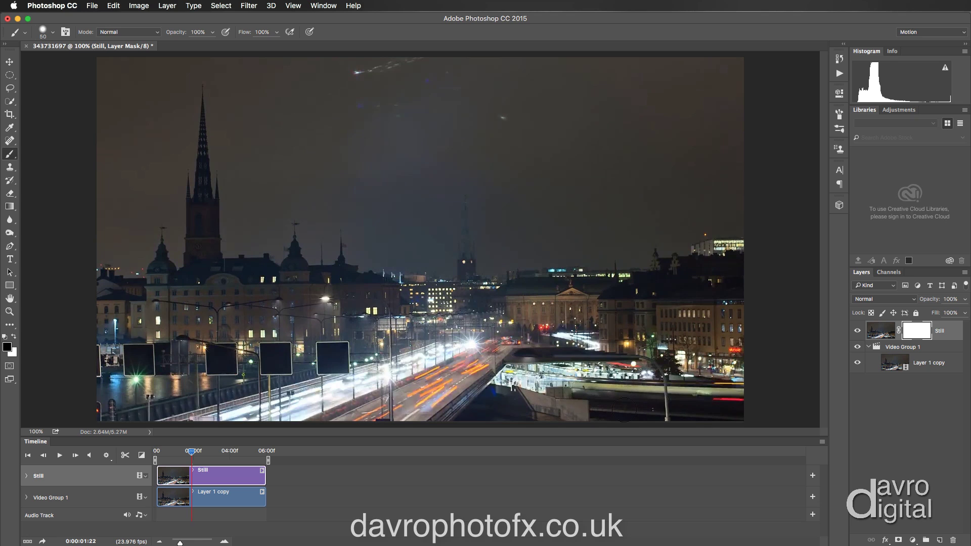
mouse_move(651, 388)
left_mouse_down()
mouse_move(586, 377)
mouse_move(515, 396)
left_mouse_up()
left_click_drag(194, 454, 156, 459)
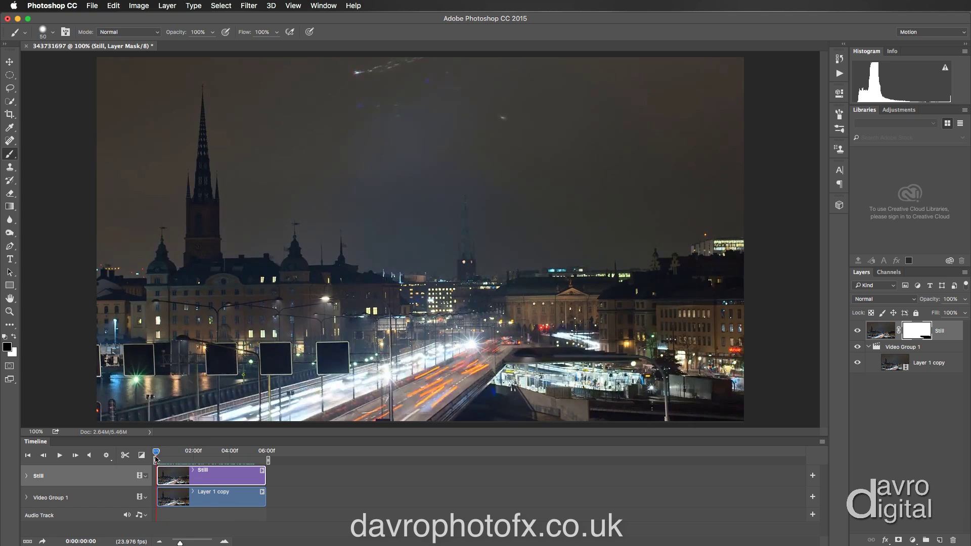
left_click(107, 456)
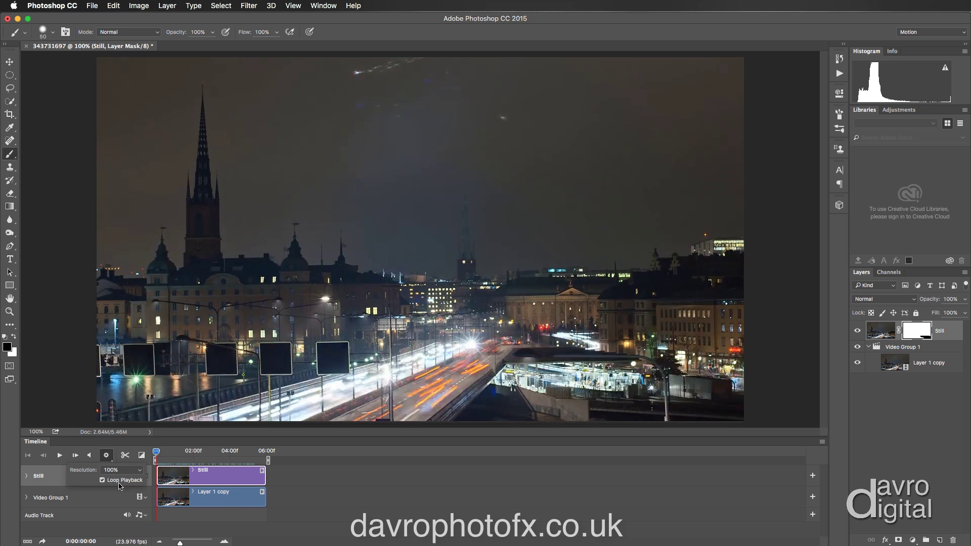
key("space")
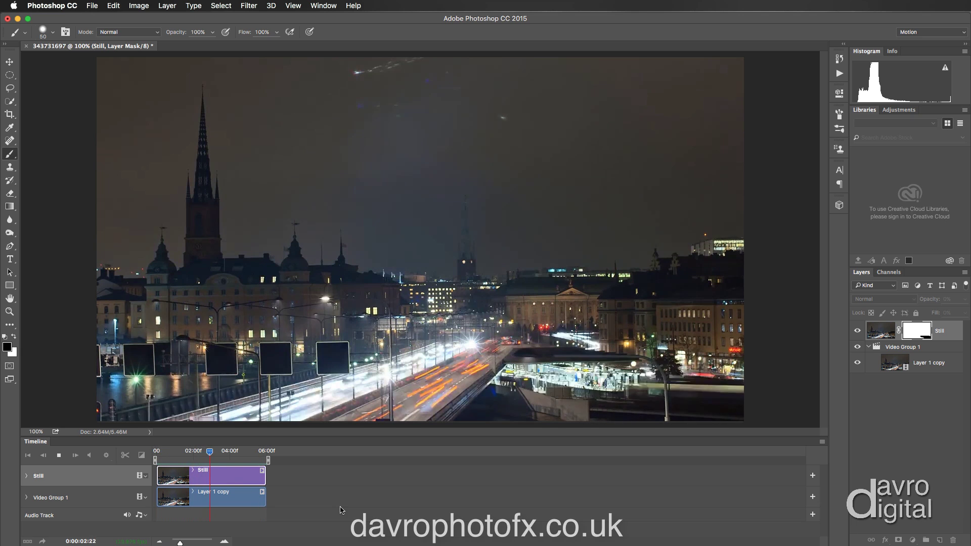
key("space")
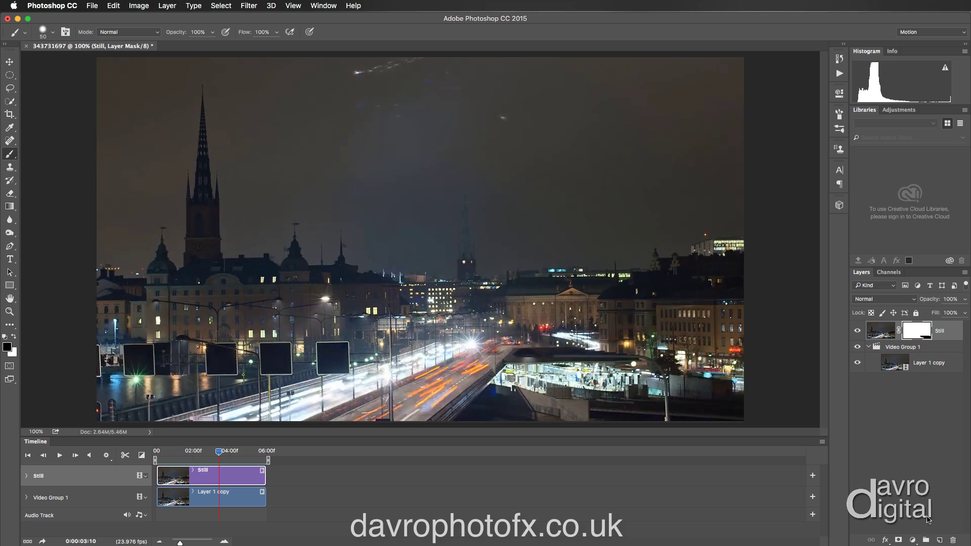
- Create an empty Layer 1 above Still and extend its clip to the timeline start
left_click(939, 540)
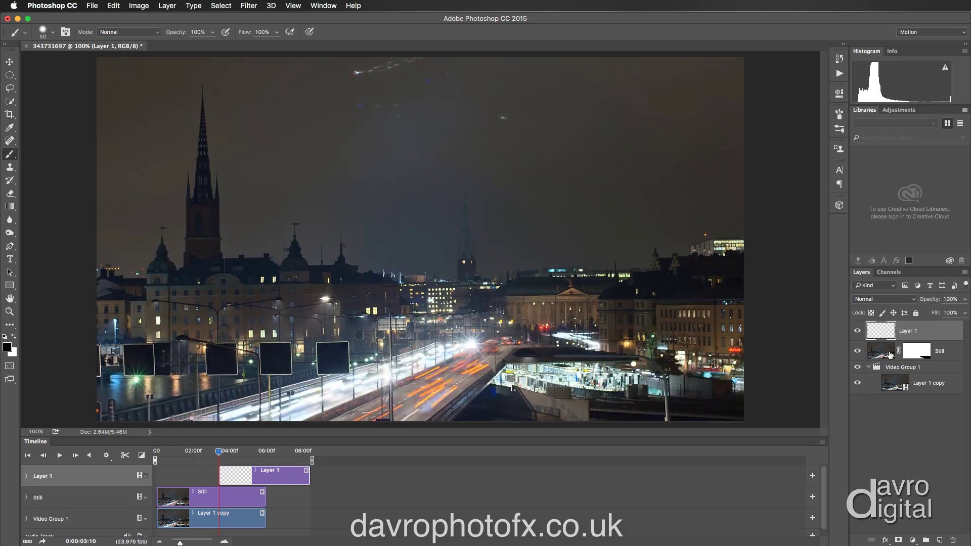
left_click_drag(283, 475, 237, 471)
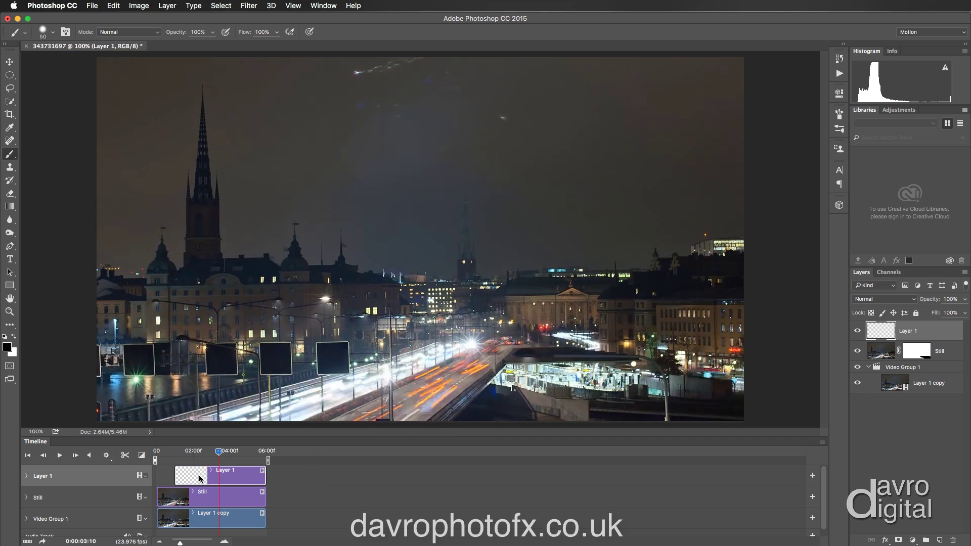
left_click_drag(176, 473, 157, 473)
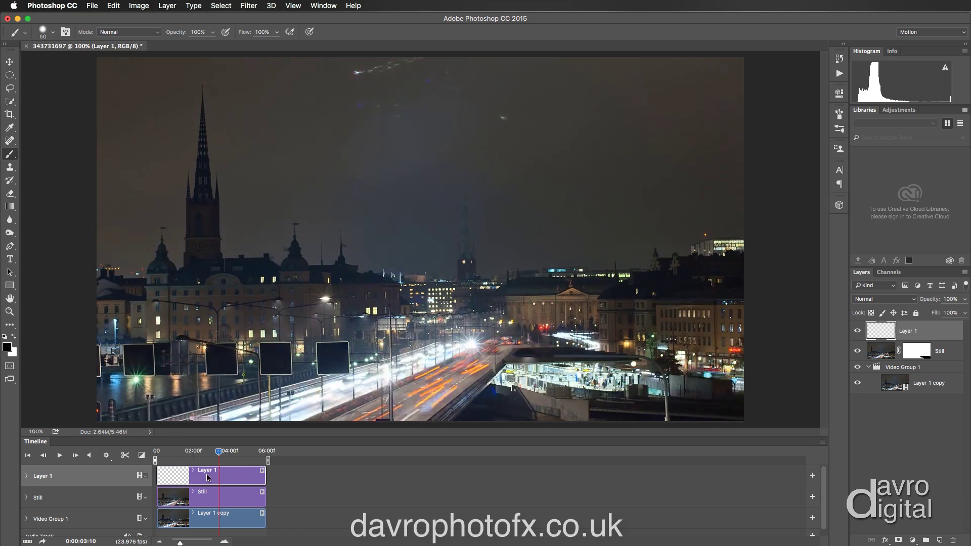
- Spot-heal the bright streak and six specks in the night sky on Layer 1
left_click(9, 142)
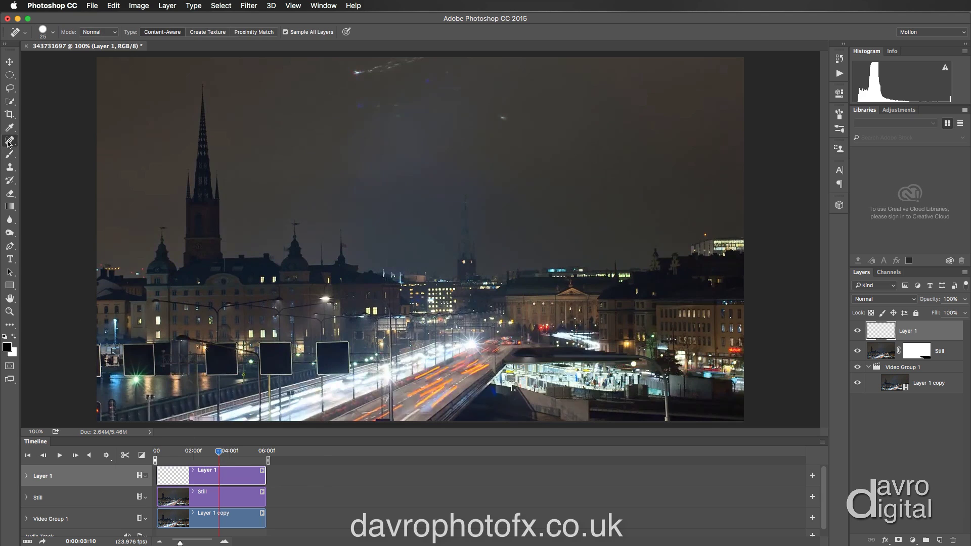
left_click_drag(357, 71, 416, 61)
left_click(364, 99)
left_click(375, 104)
left_click(392, 105)
left_click(503, 119)
left_click(397, 114)
left_click(351, 76)
- Play the cinemagraph to check the healed sky, then stop playback
key("space")
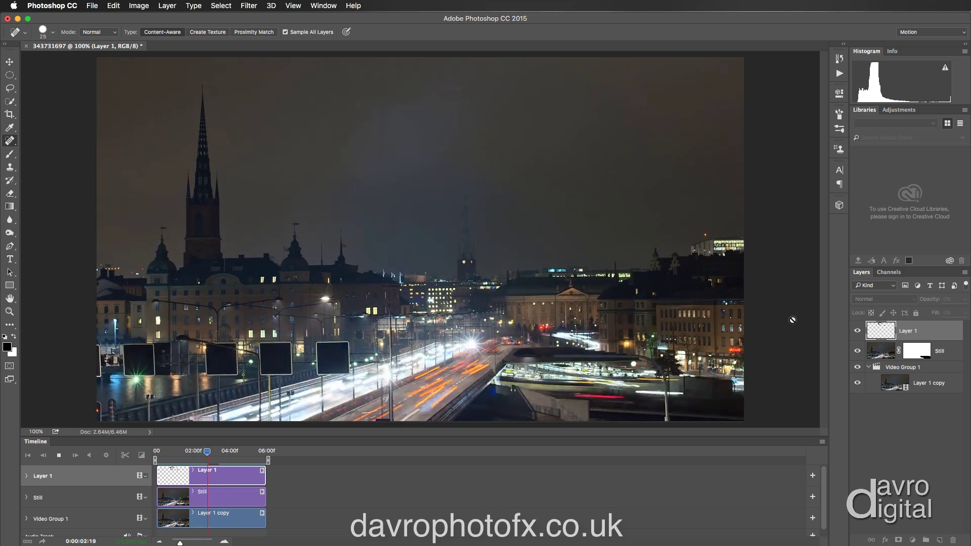
key("space")
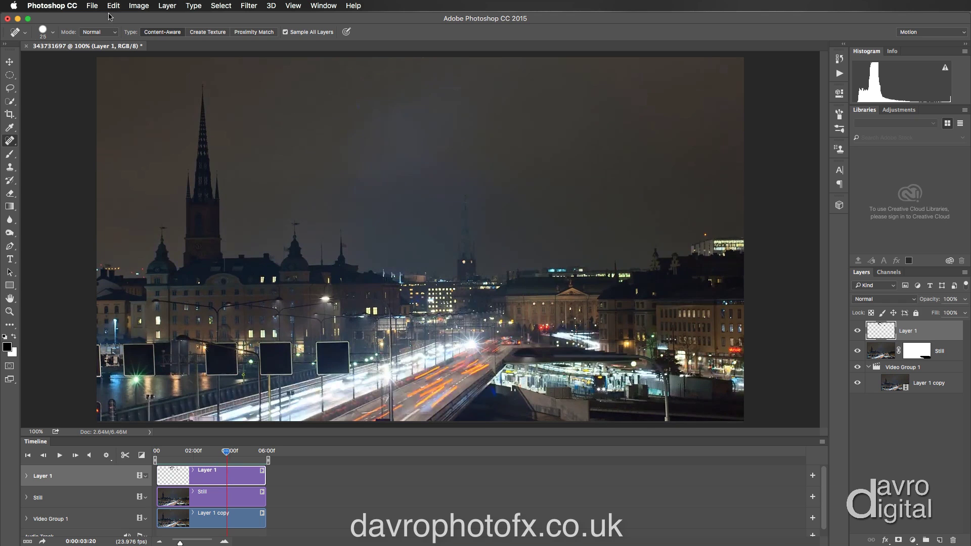
left_click(93, 6)
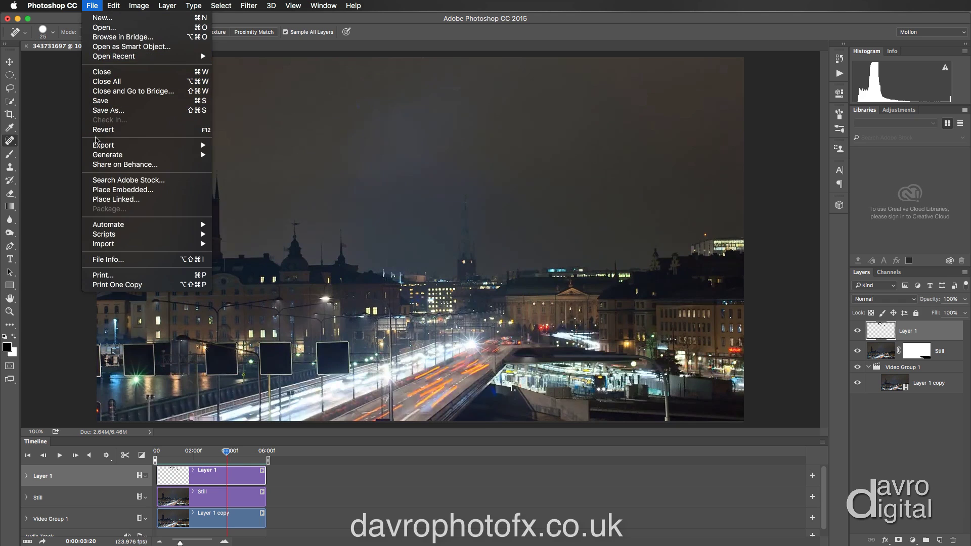
- Open File > Export > Save for Web (Legacy) for the animation
mouse_move(96, 145)
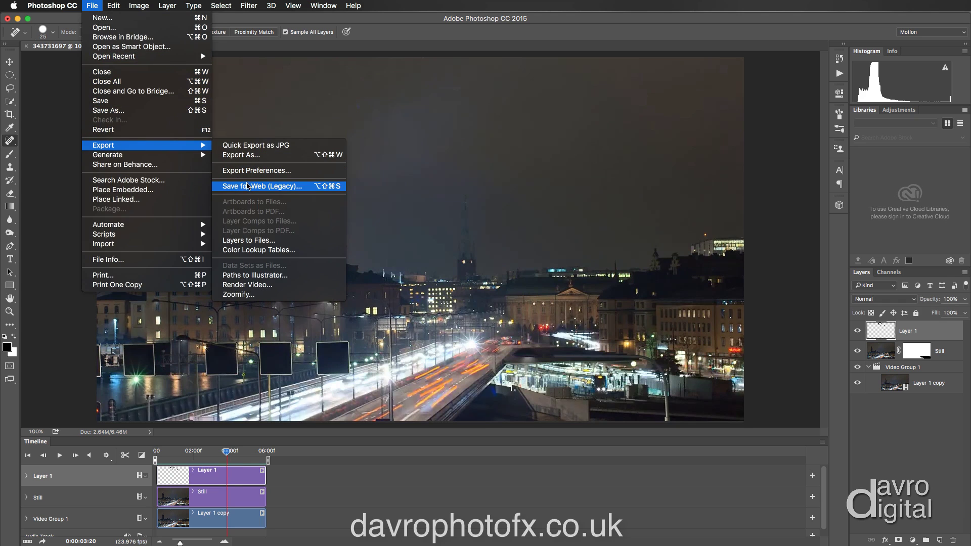
left_click(247, 187)
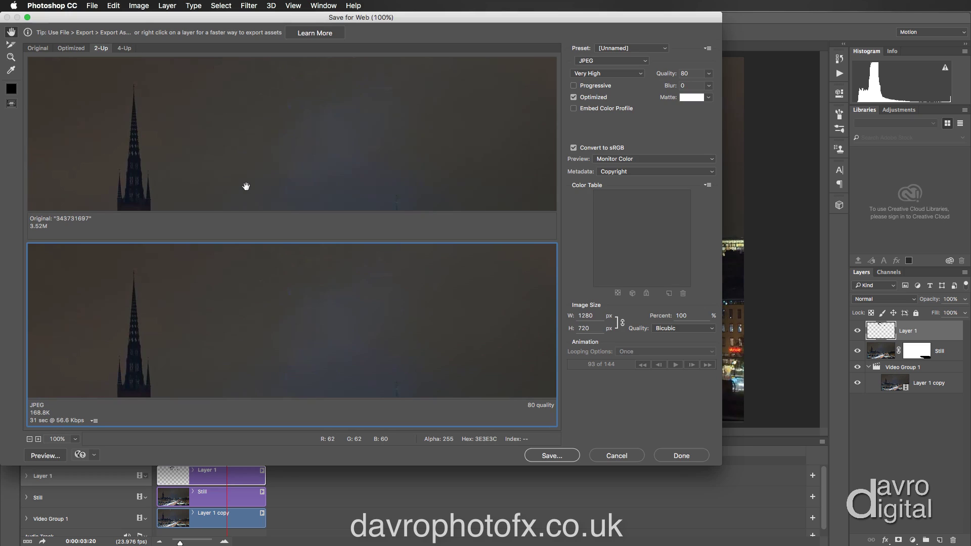
- Change the Save for Web format from JPEG to GIF, keeping Selective 256-colour reduction
left_click(593, 63)
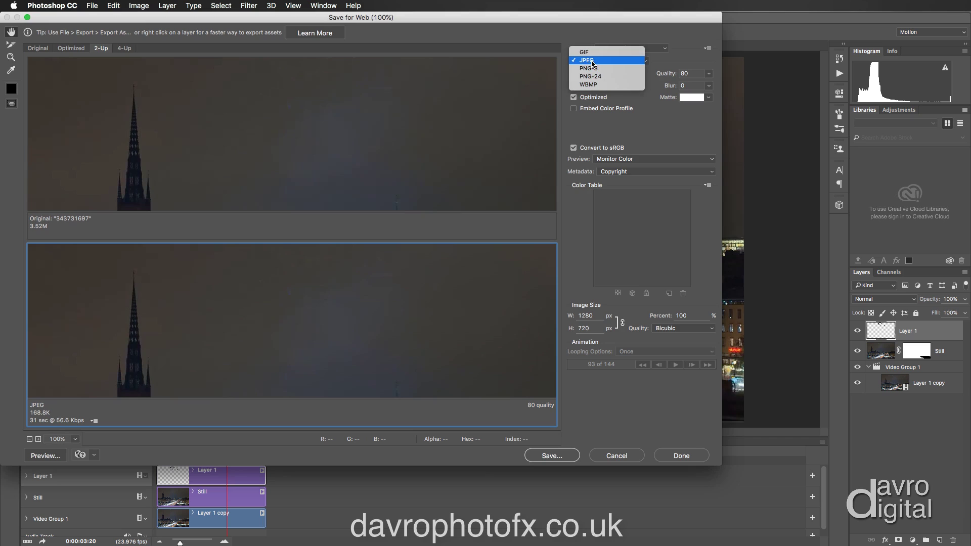
left_click(593, 52)
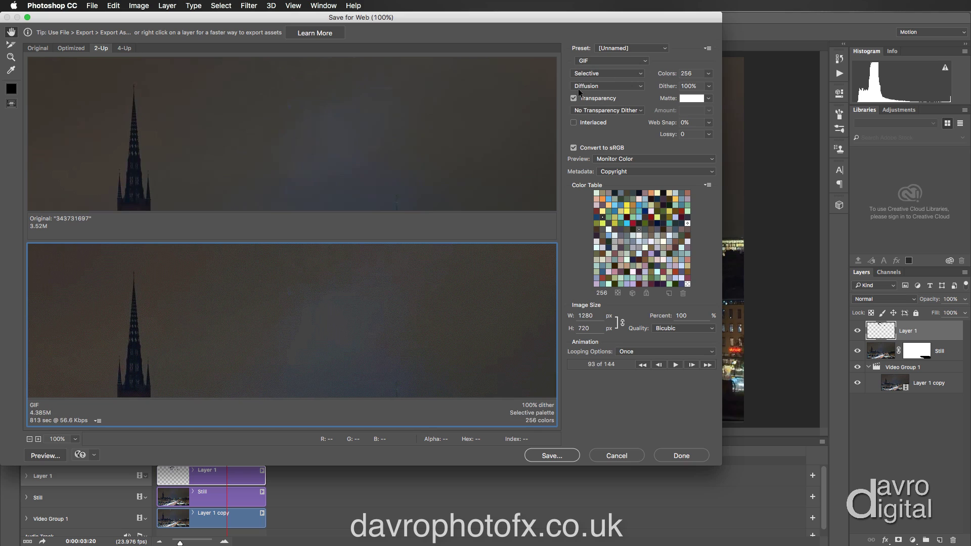
left_click(598, 74)
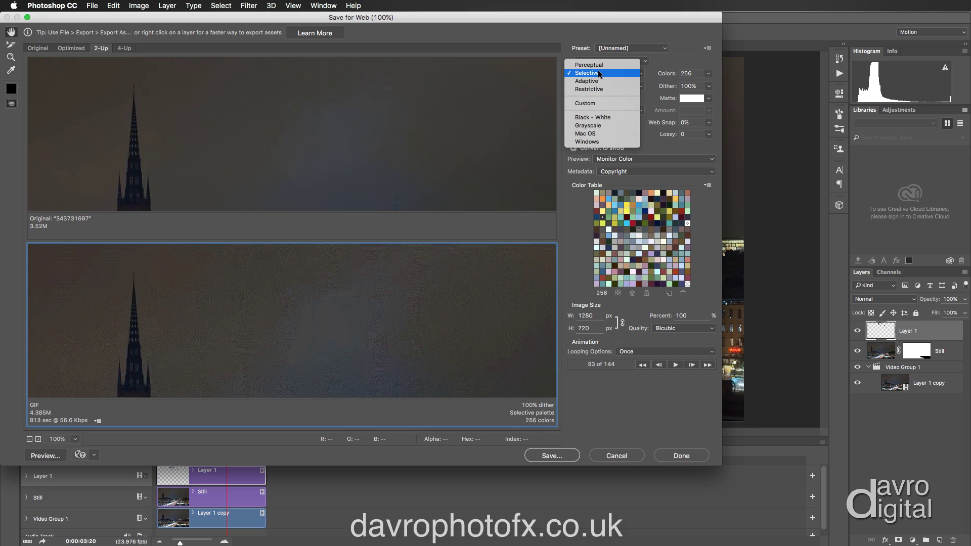
left_click(598, 73)
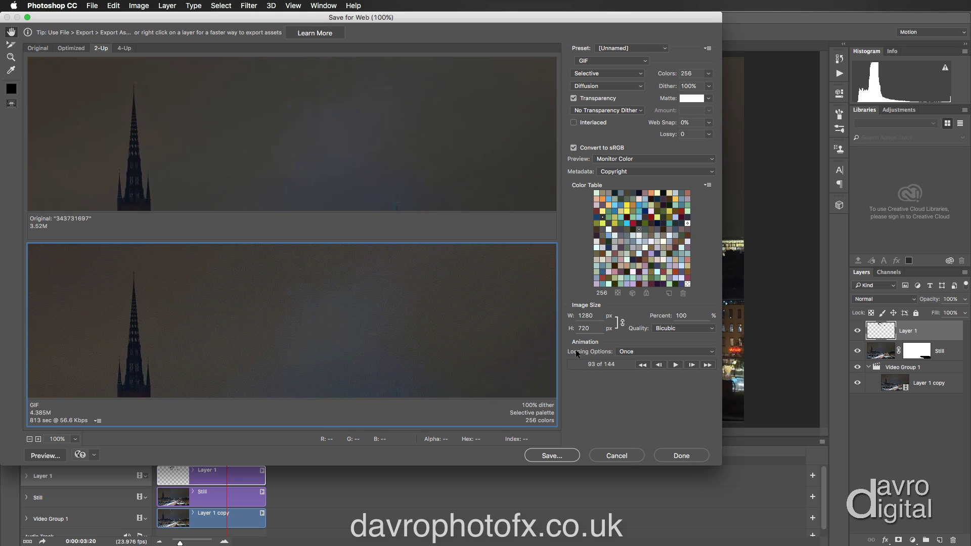
left_click(634, 352)
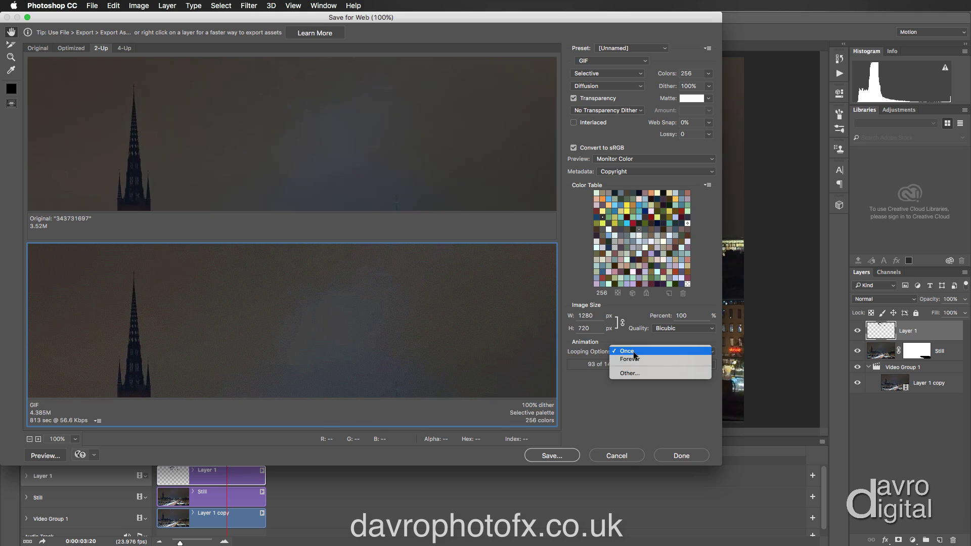
- Set GIF looping to Forever and play the 144-frame animation preview, then stop it
left_click(635, 359)
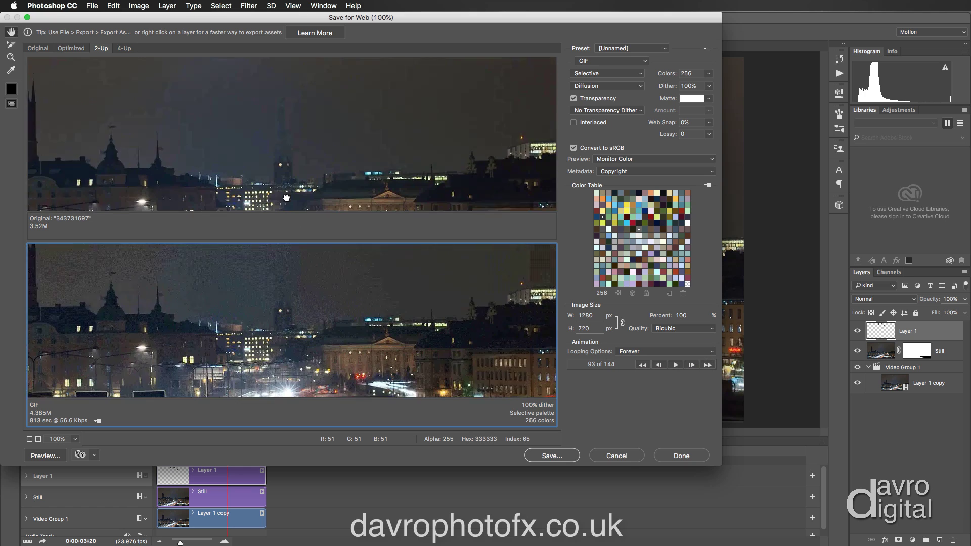
left_click(677, 364)
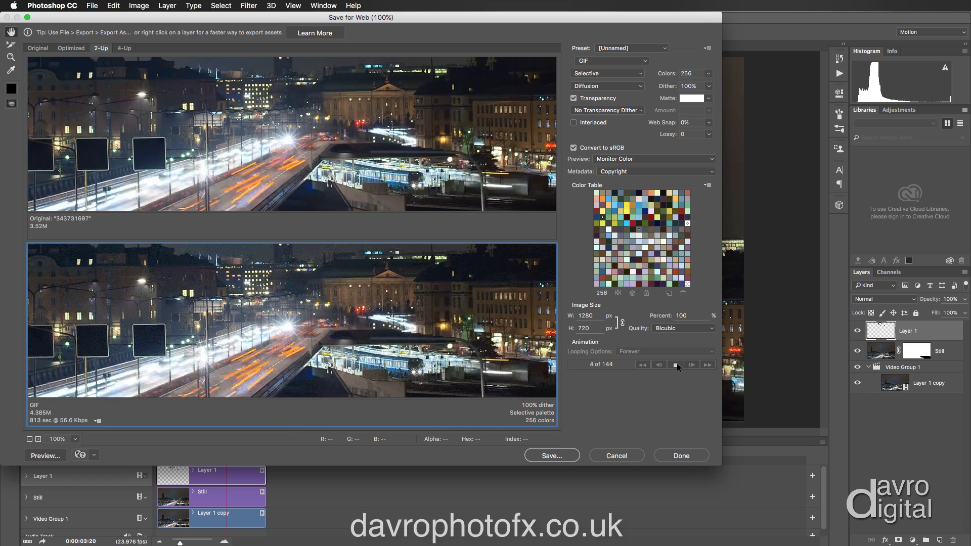
left_click(677, 364)
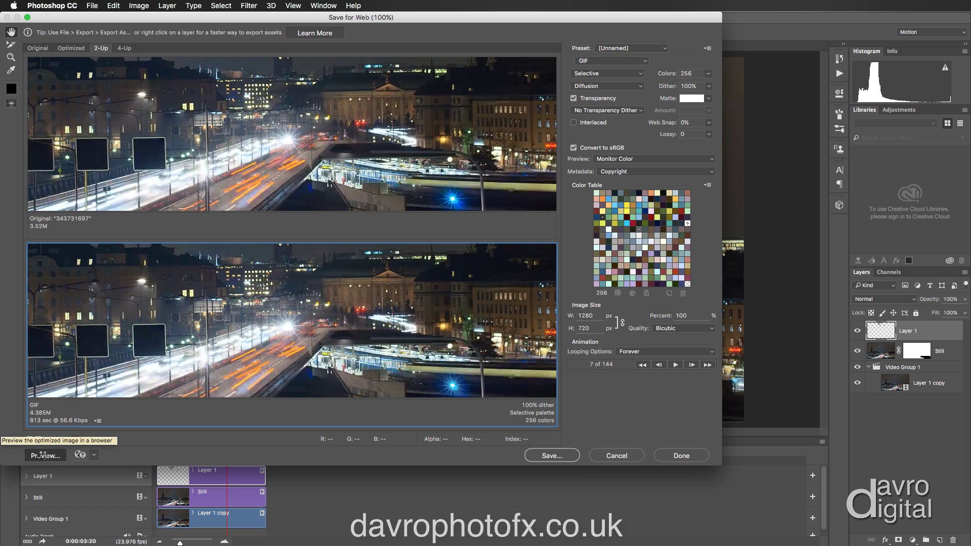
left_click(44, 456)
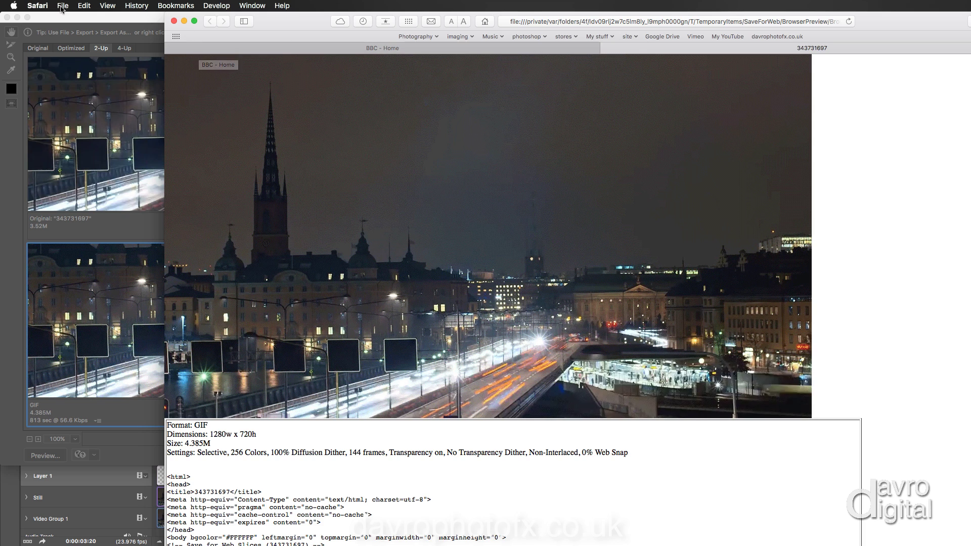
left_click(38, 5)
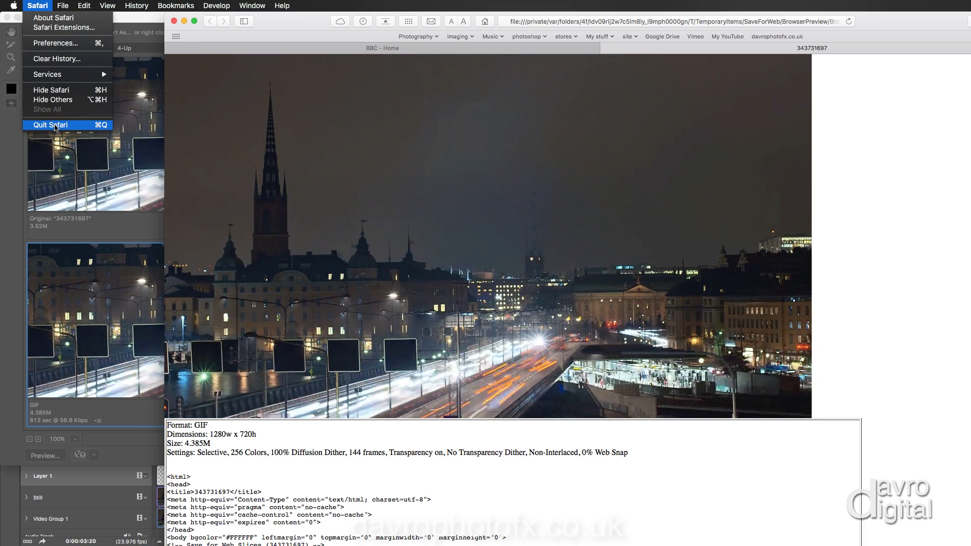
left_click(53, 123)
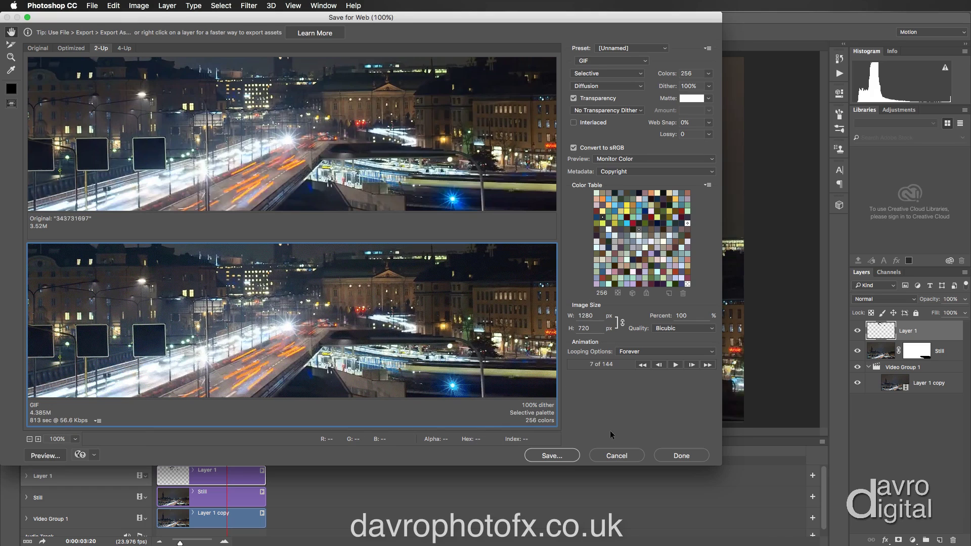
- Start saving the GIF to the Desktop, then cancel both the save and Save for Web dialogs
left_click(550, 457)
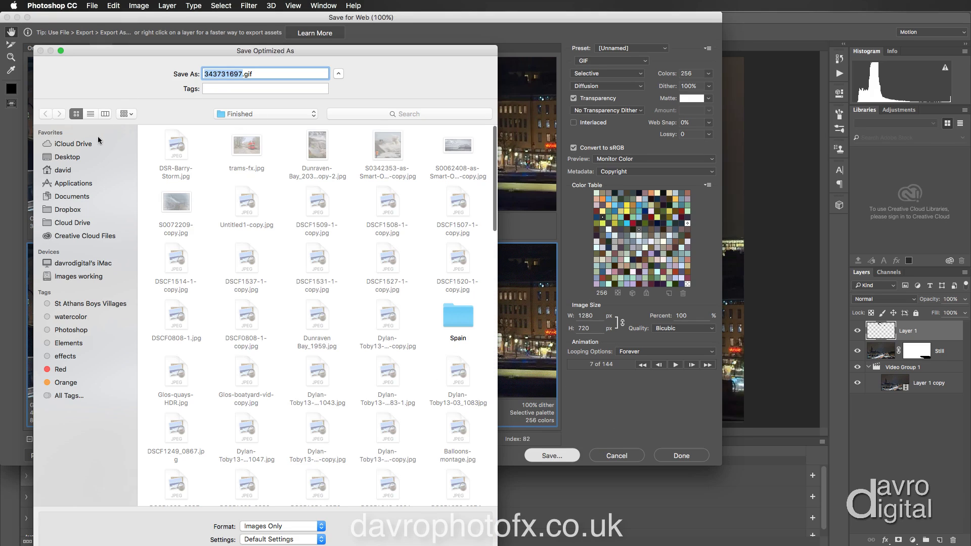
left_click(72, 158)
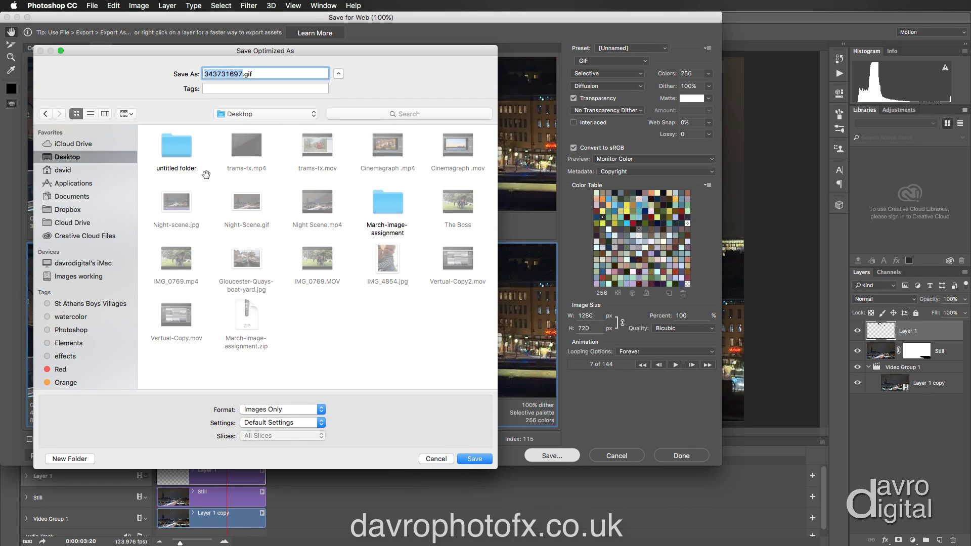
left_click(437, 459)
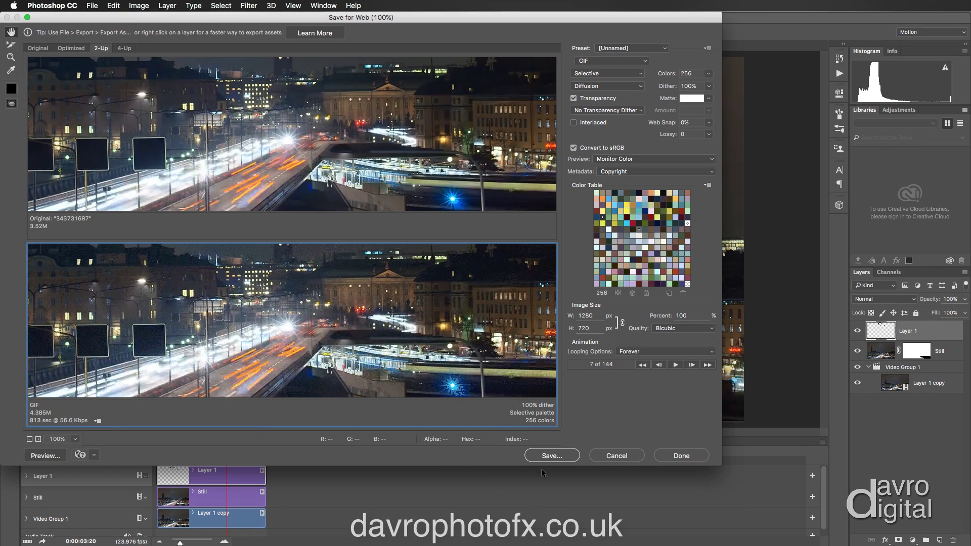
left_click(625, 456)
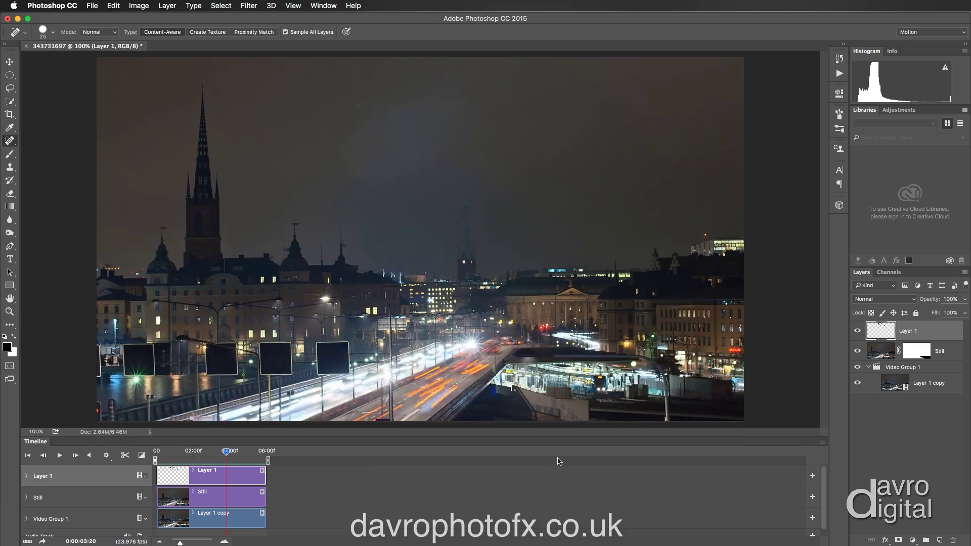
- Open File > Export > Render Video, showing H.264 High Quality at 1280 × 720
left_click(92, 5)
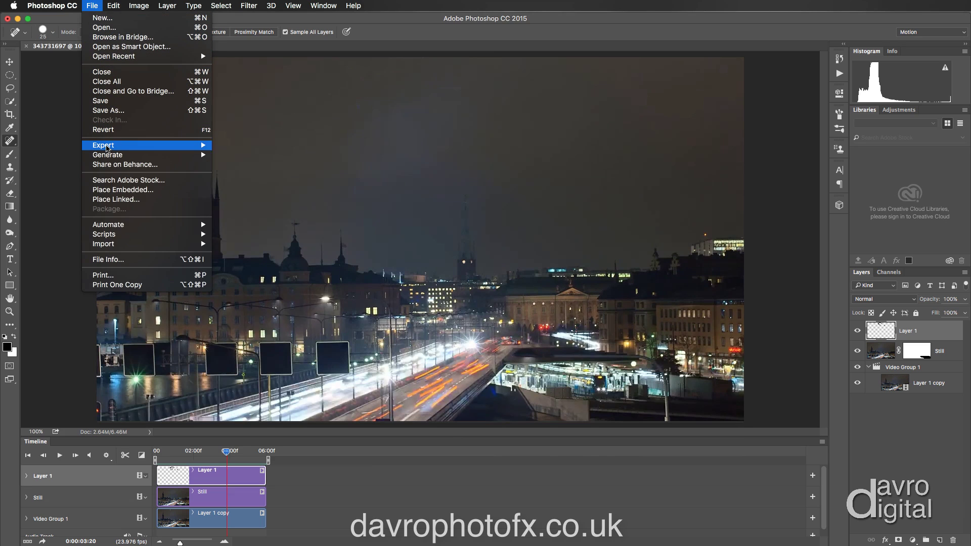
mouse_move(107, 148)
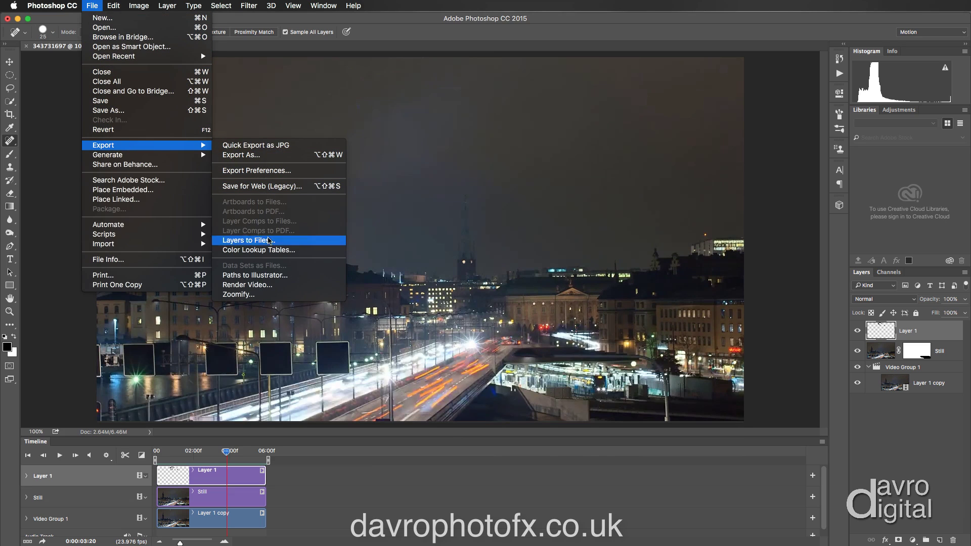
left_click(266, 286)
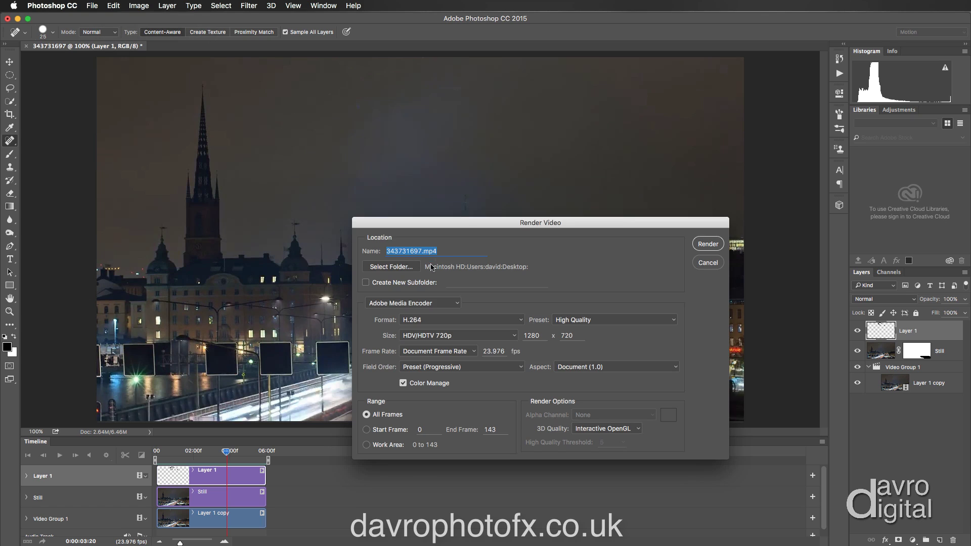
- Switch the Render Video format to QuickTime, then back to H.264
left_click(420, 324)
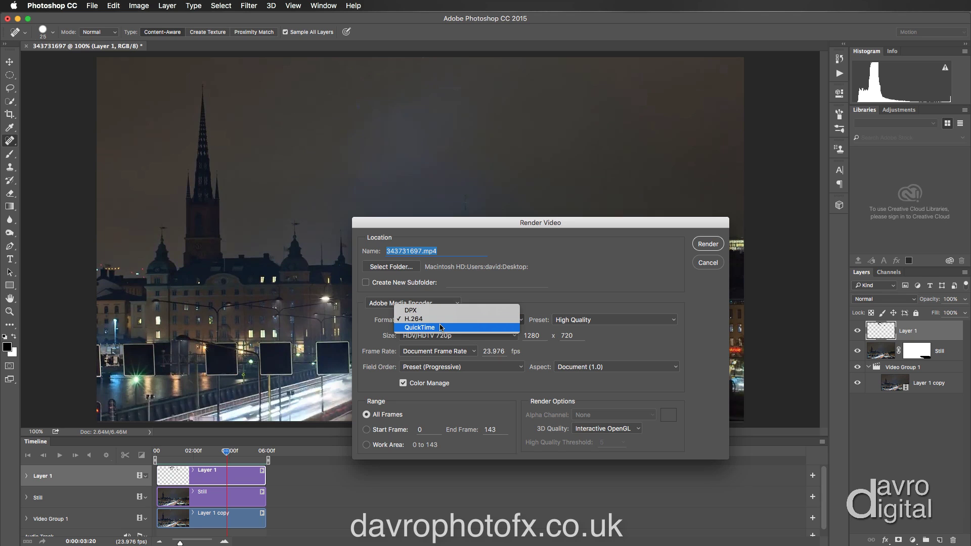
left_click(441, 328)
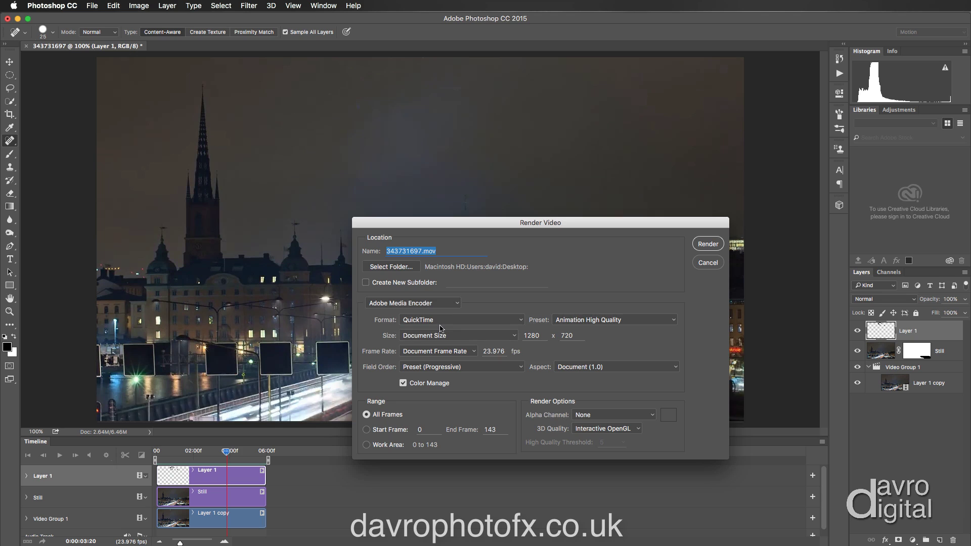
left_click(440, 326)
left_click(439, 311)
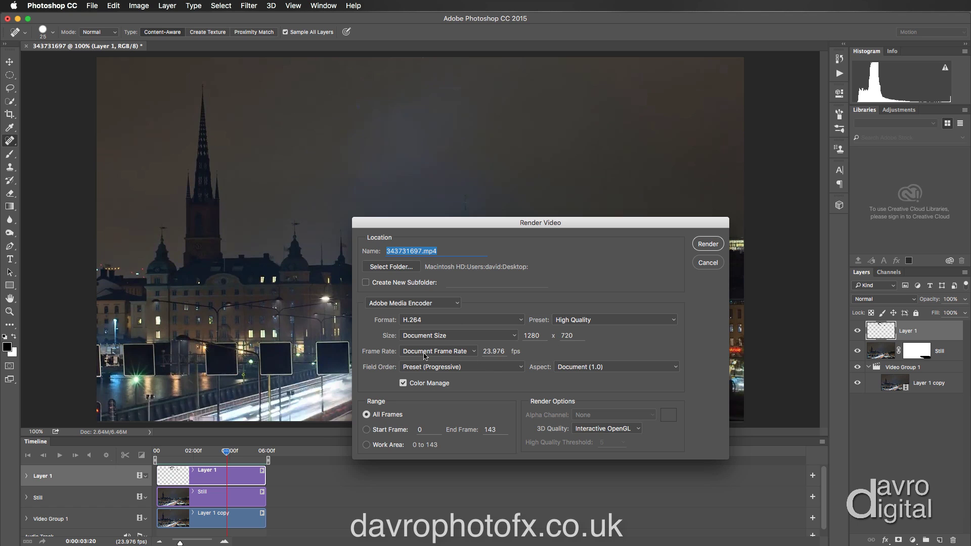
- Review the Size options, keep Document Size, and cancel Render Video without rendering
left_click(426, 336)
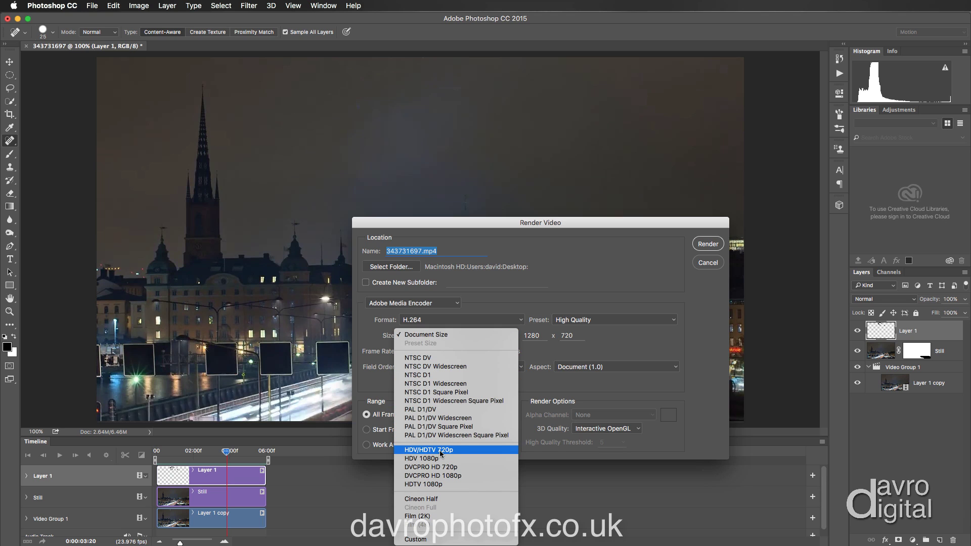
left_click(565, 399)
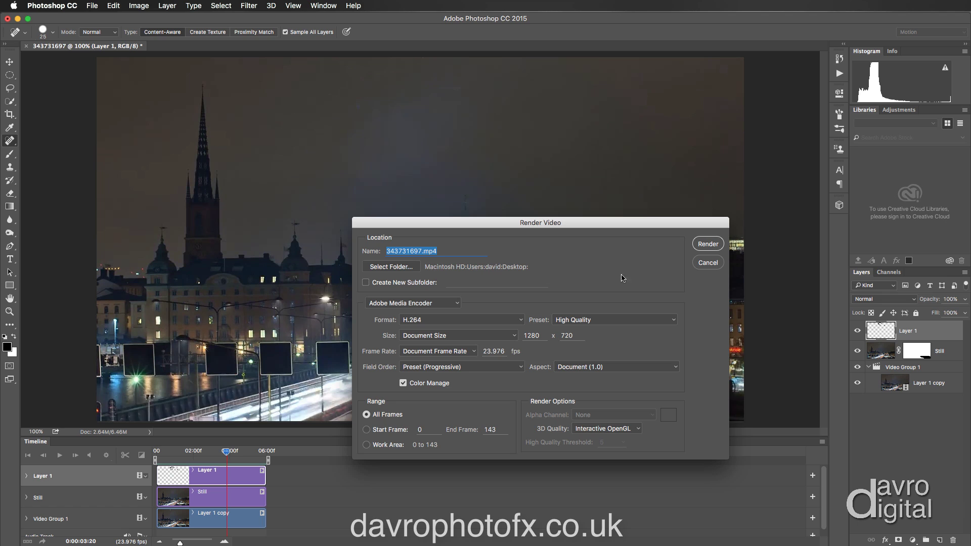
left_click(710, 261)
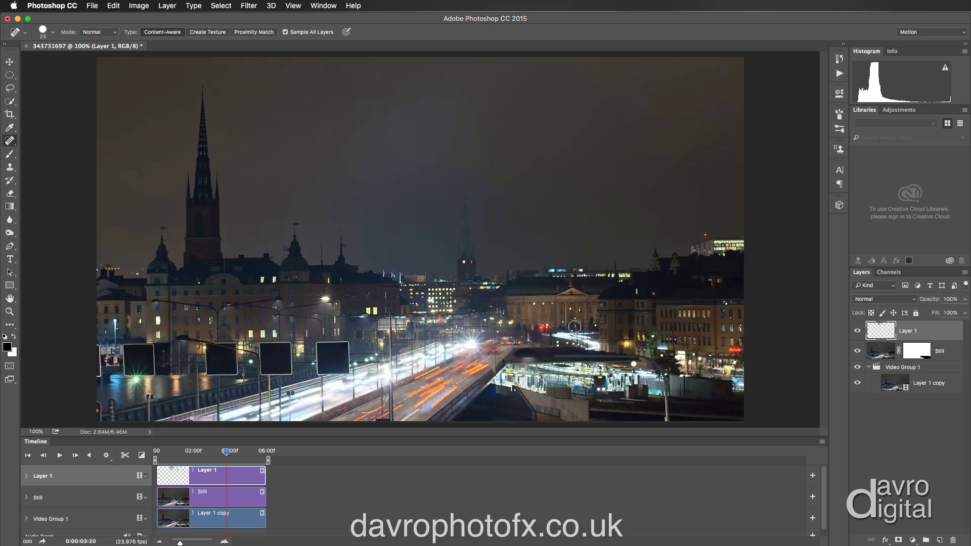
- Select the Brush tool, target the Still layer's mask, and play the cinemagraph timeline
key("b")
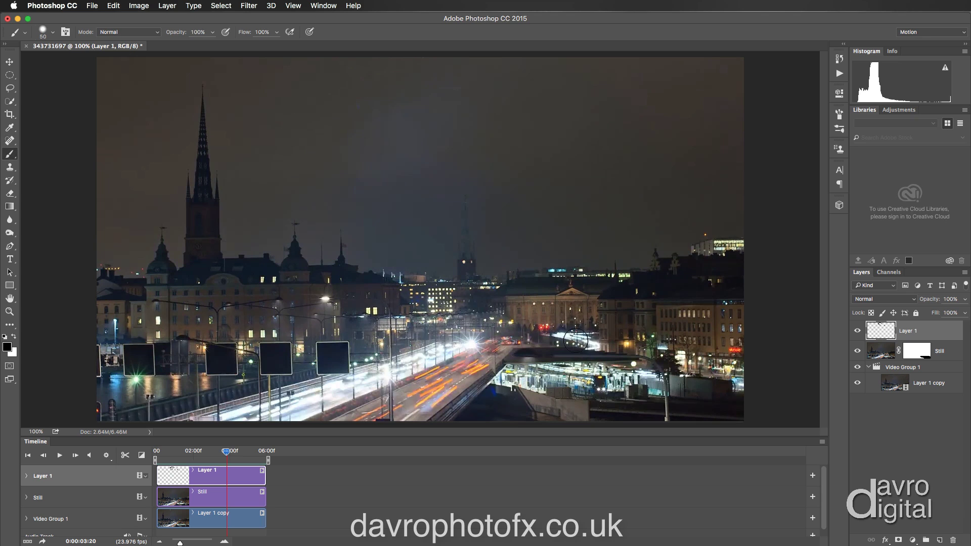
left_click(909, 354)
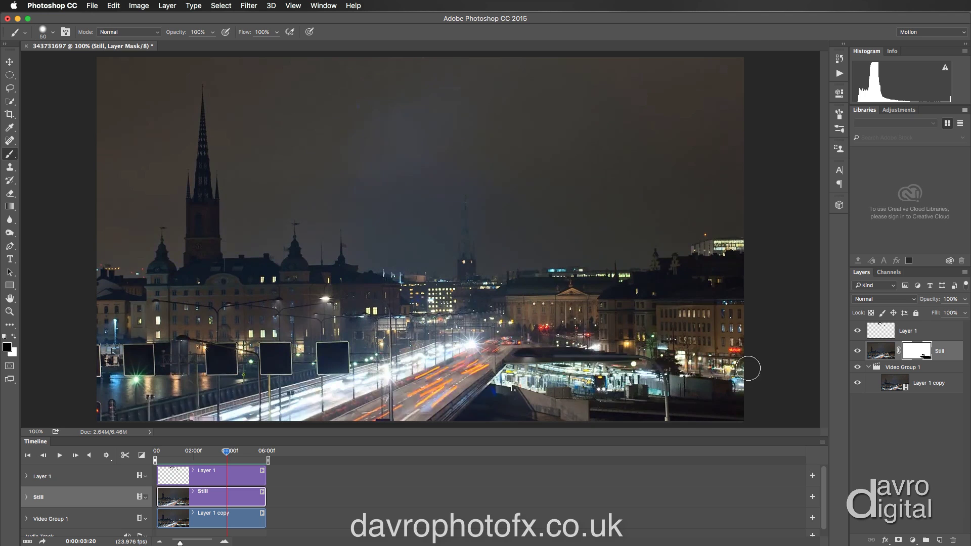
key("space")
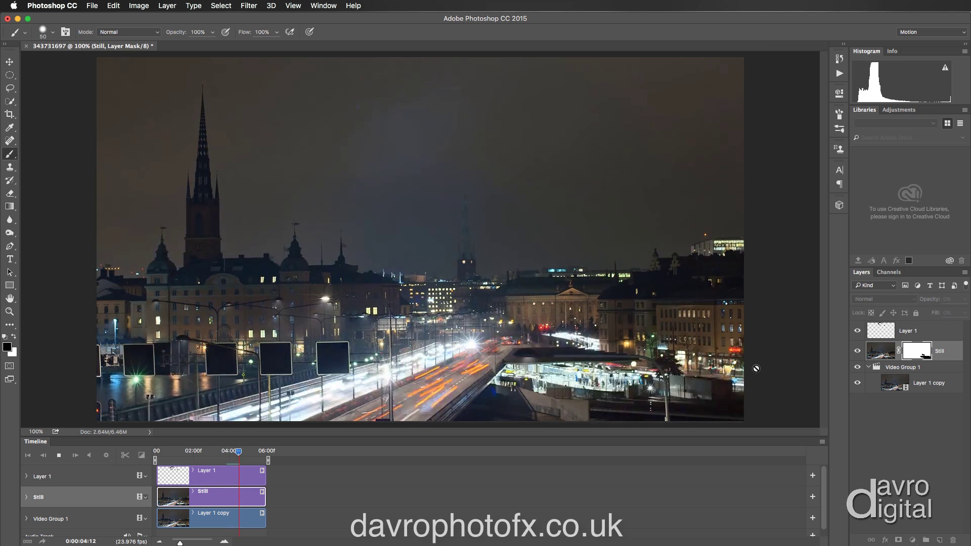